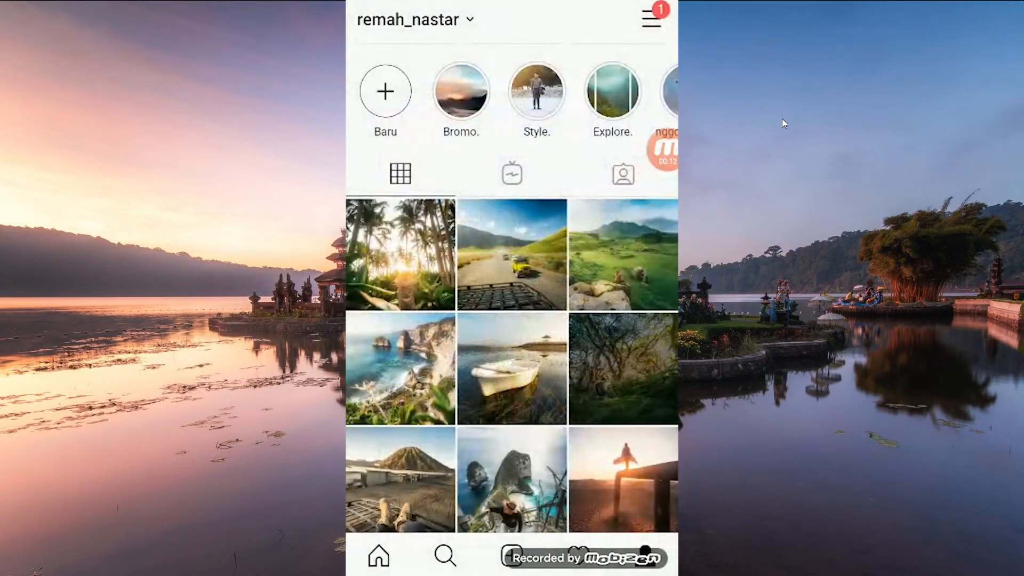
{"action": "left_click", "coordinate": [341, 4]}
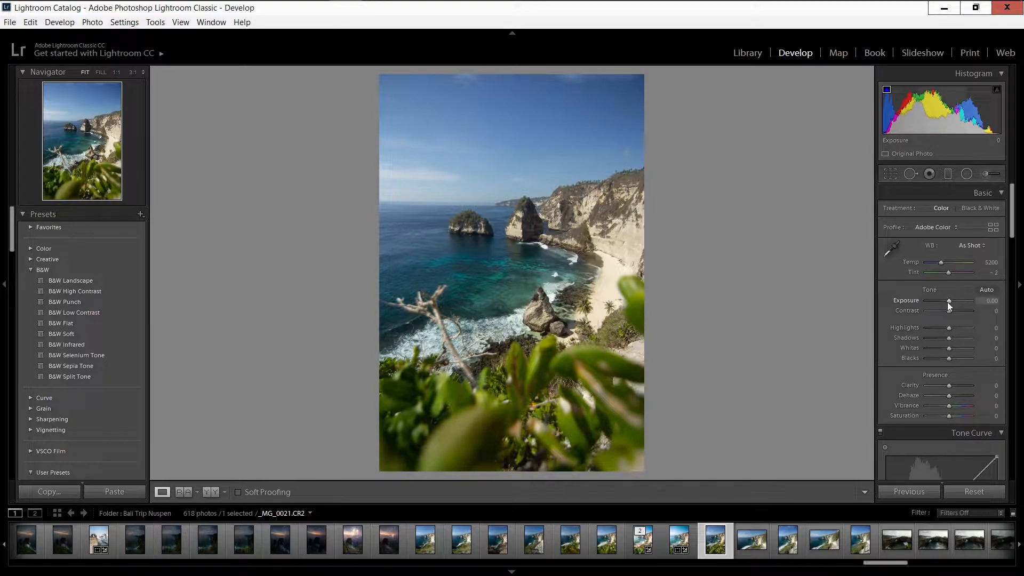
Set the photo's Exposure to +0.36, Contrast to +12, Highlights to -55, Shadows to +21 and Whites to -38
{"action": "left_click_drag", "start_coordinate": [947, 302], "coordinate": [949, 302]}
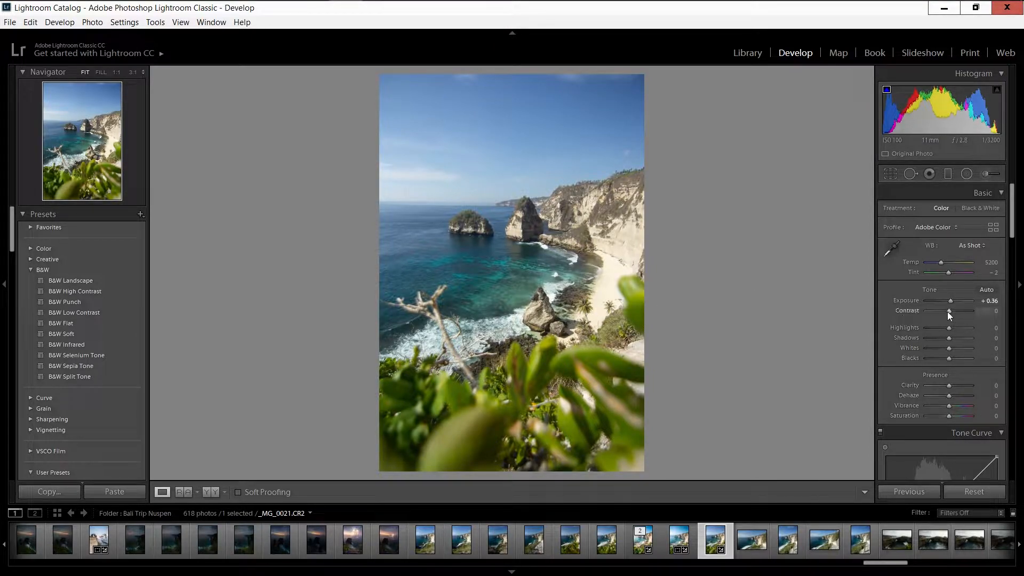
{"action": "left_click_drag", "start_coordinate": [948, 310], "coordinate": [950, 310]}
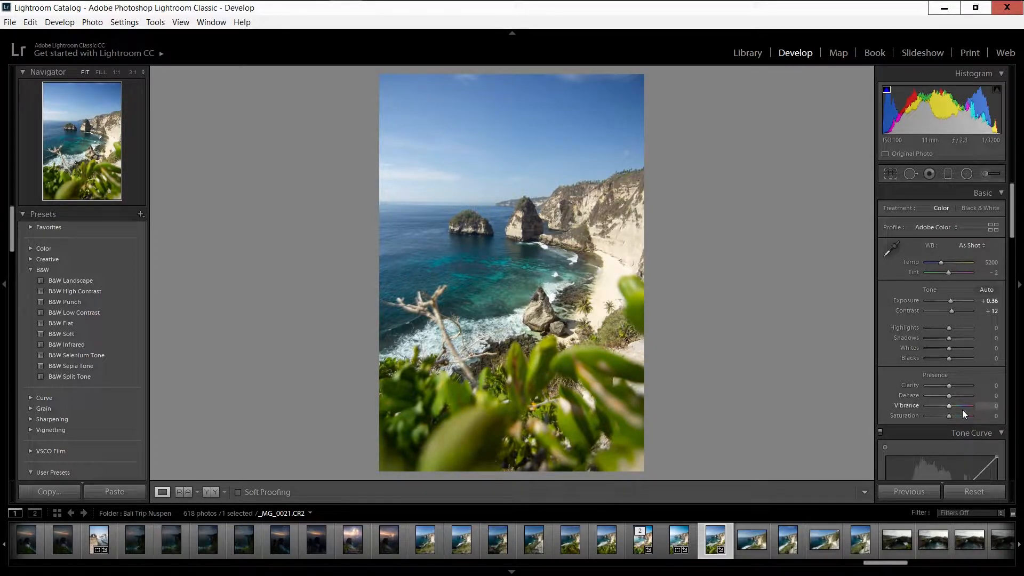
{"action": "left_click", "coordinate": [936, 328]}
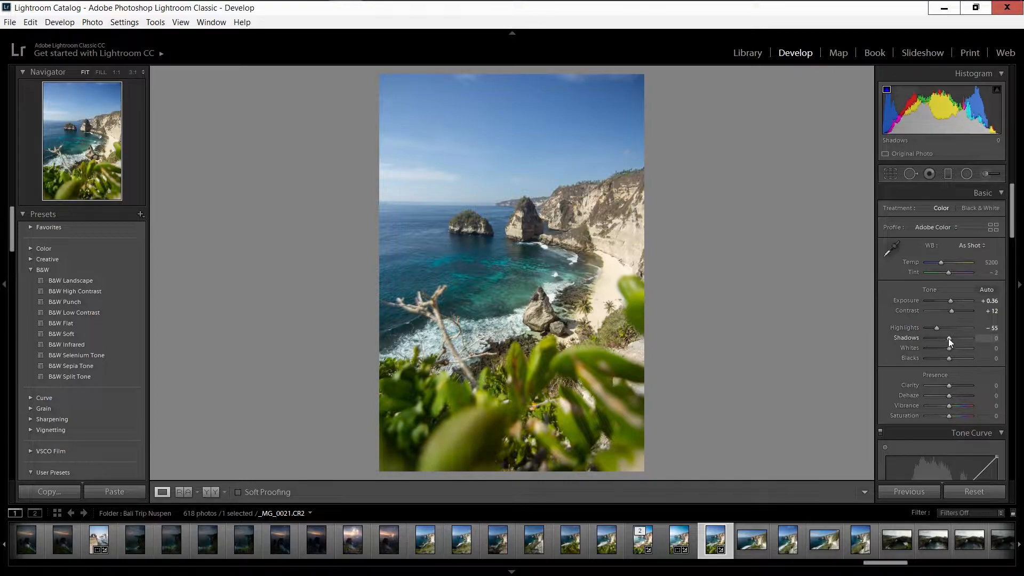
{"action": "mouse_move", "coordinate": [949, 339]}
{"action": "left_mouse_down"}
{"action": "mouse_move", "coordinate": [963, 340]}
{"action": "mouse_move", "coordinate": [954, 339]}
{"action": "left_mouse_up"}
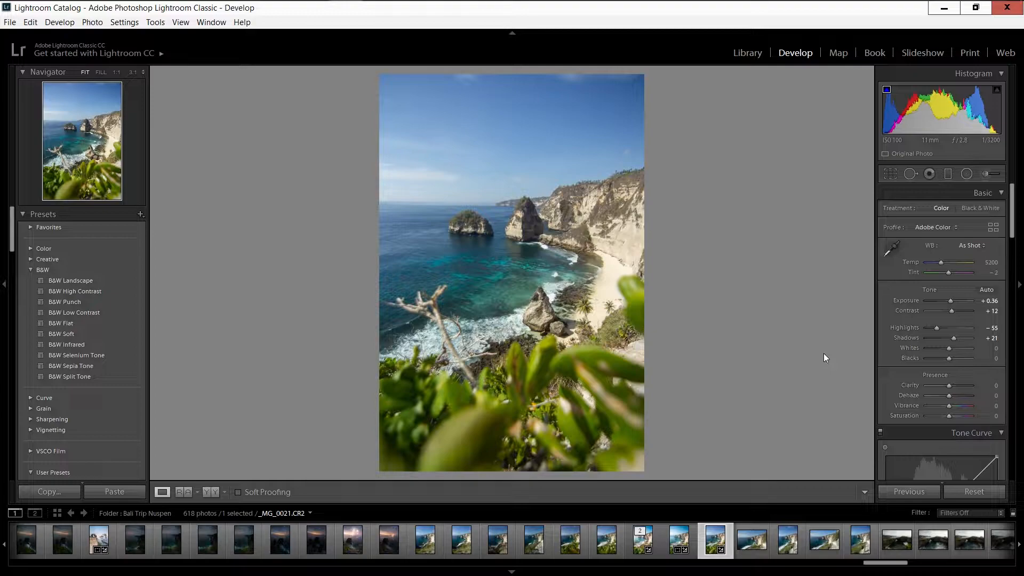
{"action": "scroll", "coordinate": [953, 390], "scroll_direction": "down", "scroll_amount": 3}
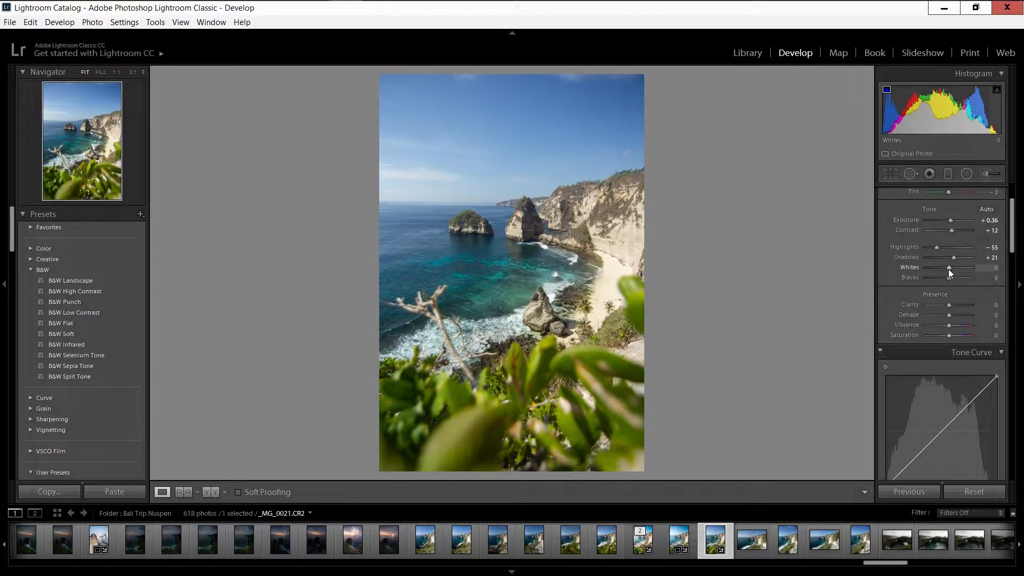
{"action": "left_click_drag", "start_coordinate": [948, 269], "coordinate": [939, 269]}
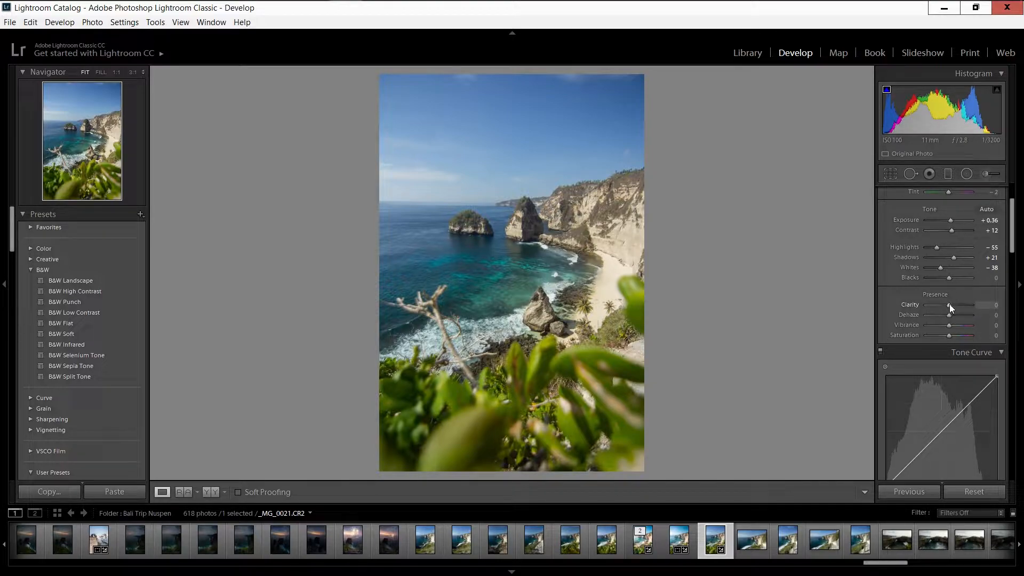
Set the photo's Clarity to +12 and Vibrance to +5
{"action": "left_click_drag", "start_coordinate": [949, 305], "coordinate": [953, 307]}
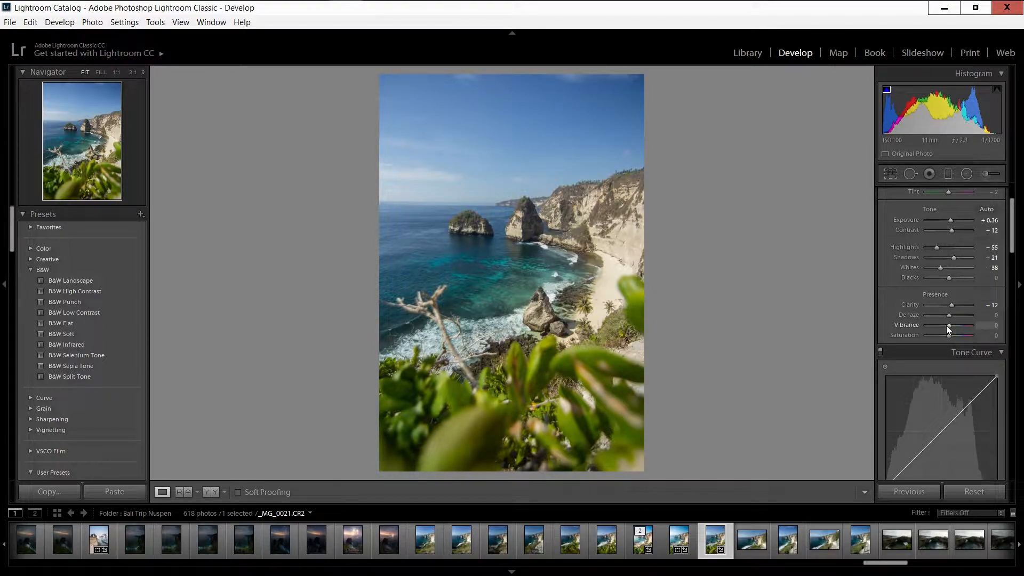
{"action": "left_click_drag", "start_coordinate": [948, 327], "coordinate": [949, 326]}
Shape the RGB tone curve into a gentle S, with the shadow point lowered, the highlight point raised and the midpoint anchored
{"action": "scroll", "coordinate": [937, 384], "scroll_direction": "down", "scroll_amount": 3}
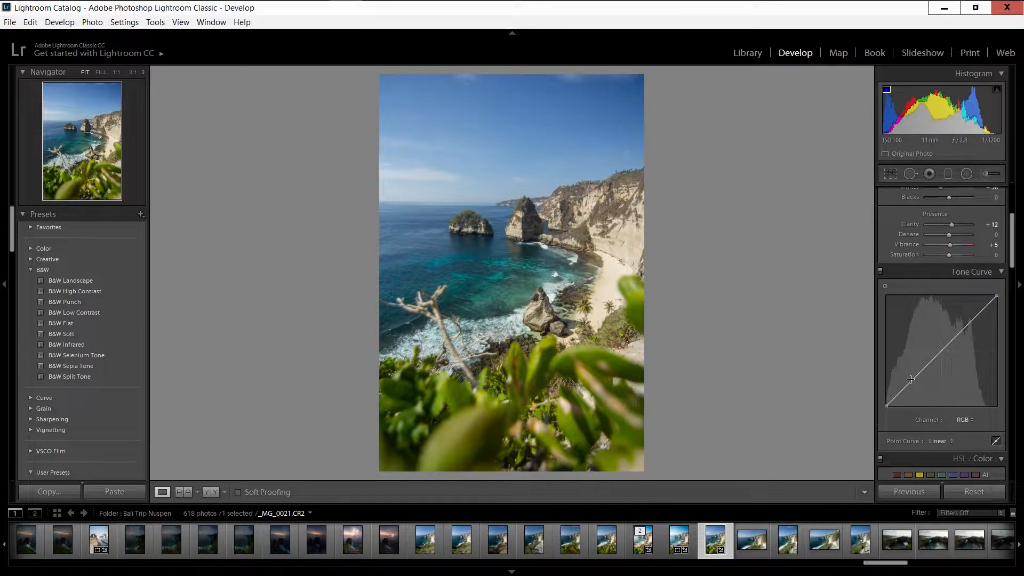
{"action": "left_click", "coordinate": [911, 379]}
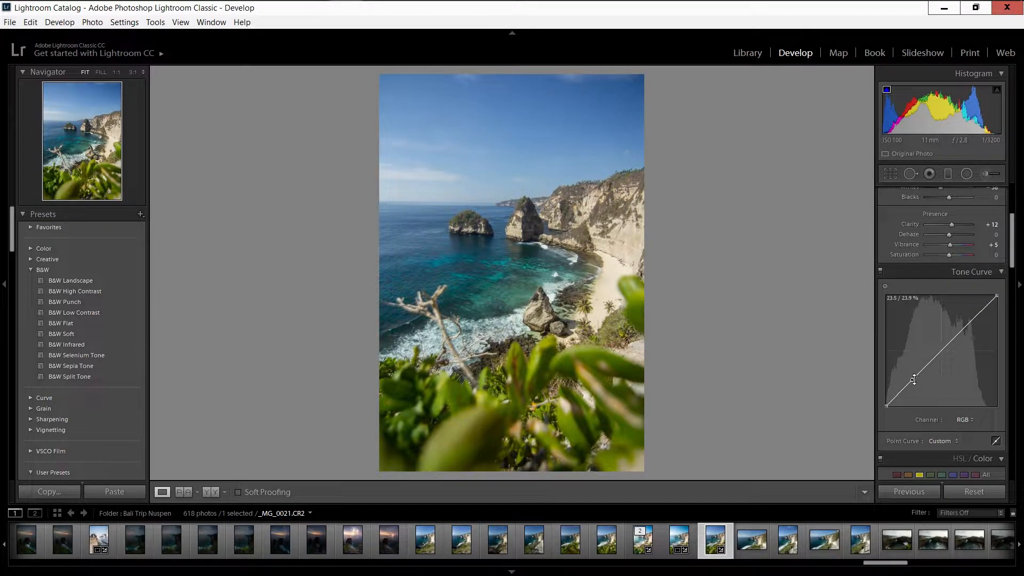
{"action": "left_click", "coordinate": [969, 322]}
{"action": "left_click_drag", "start_coordinate": [912, 379], "coordinate": [913, 383]}
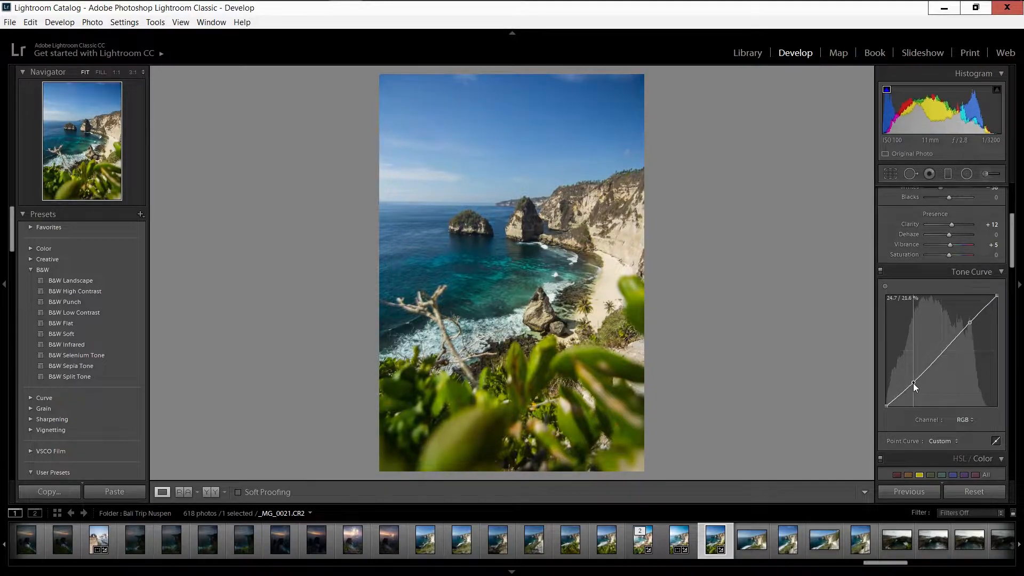
{"action": "left_click_drag", "start_coordinate": [971, 324], "coordinate": [972, 319]}
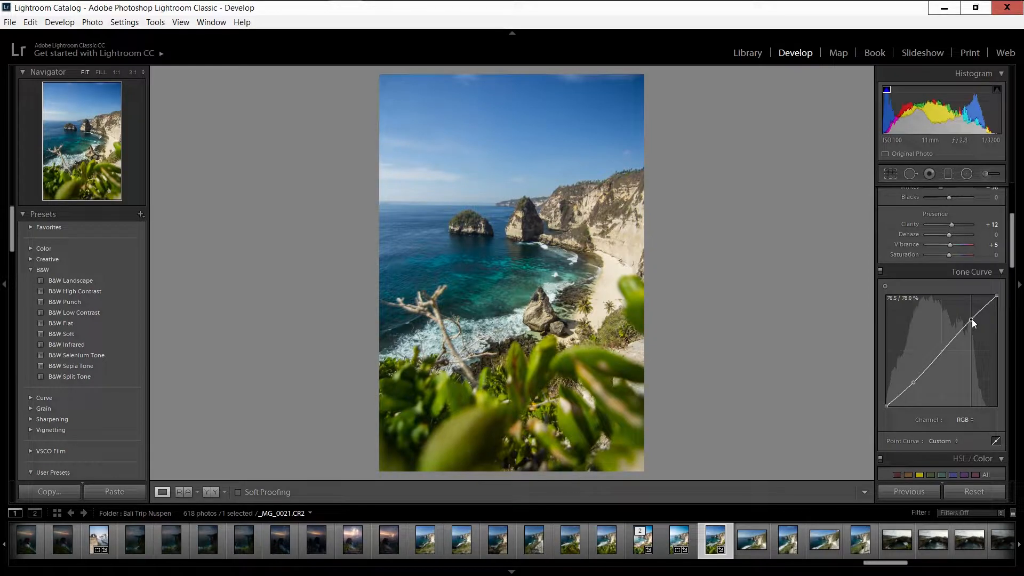
{"action": "left_click", "coordinate": [941, 351]}
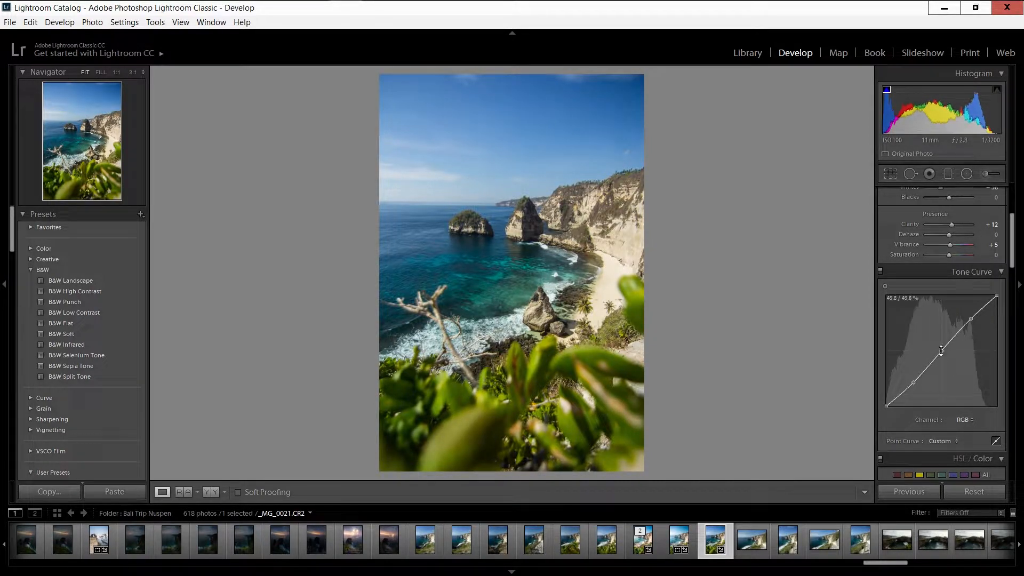
{"action": "left_click_drag", "start_coordinate": [941, 351], "coordinate": [940, 350]}
Set the Blue colour's Hue to -18 and Luminance to +24
{"action": "left_click_drag", "start_coordinate": [1013, 254], "coordinate": [1013, 298]}
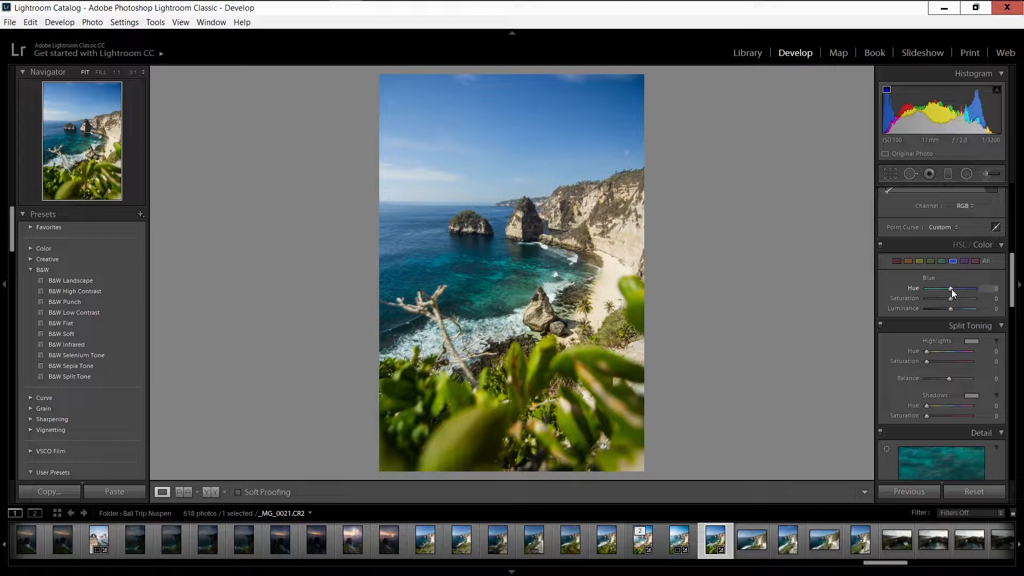
{"action": "left_click_drag", "start_coordinate": [950, 289], "coordinate": [946, 289]}
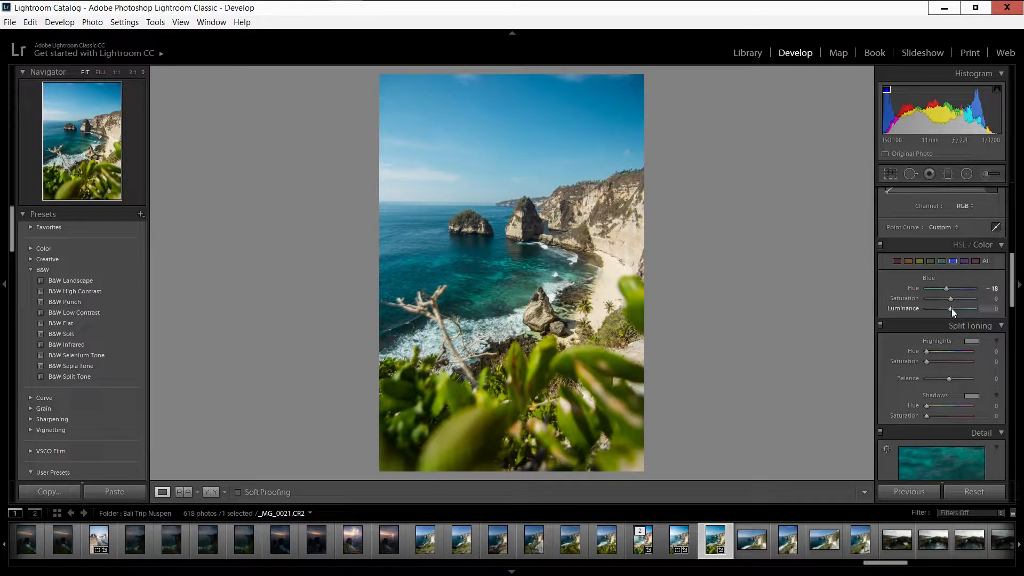
{"action": "left_click_drag", "start_coordinate": [953, 310], "coordinate": [957, 309]}
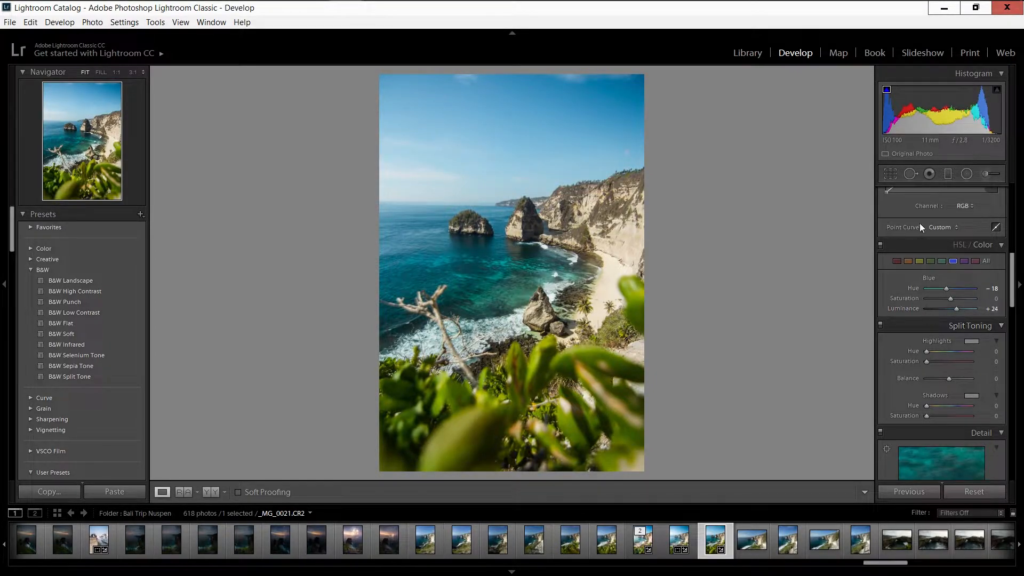
Set the Green colour's Hue to +11, Saturation to -27 and Luminance to -22
{"action": "left_click", "coordinate": [930, 262]}
{"action": "left_click_drag", "start_coordinate": [949, 288], "coordinate": [952, 288]}
{"action": "left_click_drag", "start_coordinate": [949, 299], "coordinate": [945, 299]}
{"action": "left_click_drag", "start_coordinate": [951, 312], "coordinate": [946, 313]}
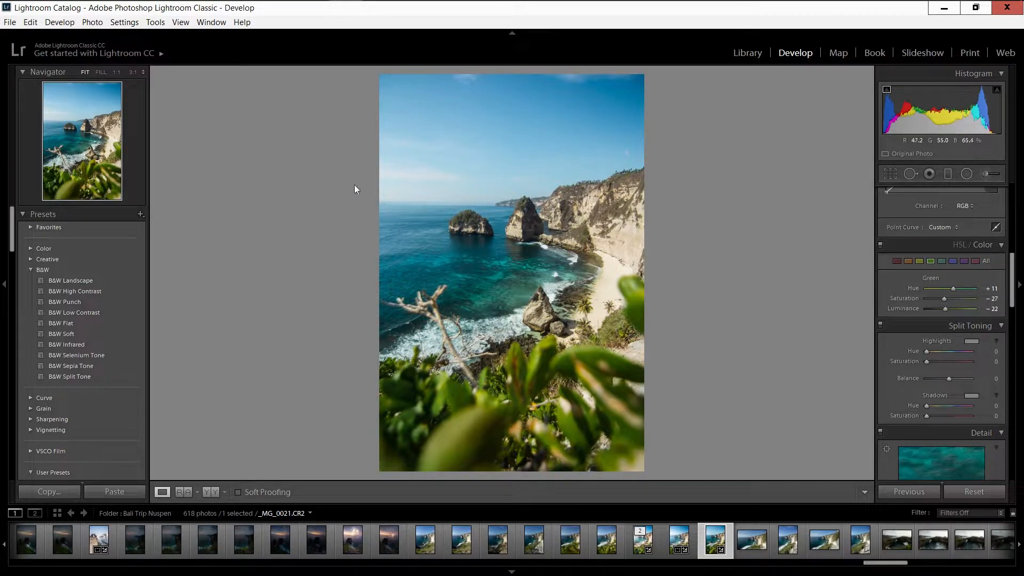
Add a large tilted radial filter centred just outside the photo's left edge, spanning the sea and reaching past the cliffs
{"action": "left_click", "coordinate": [967, 174]}
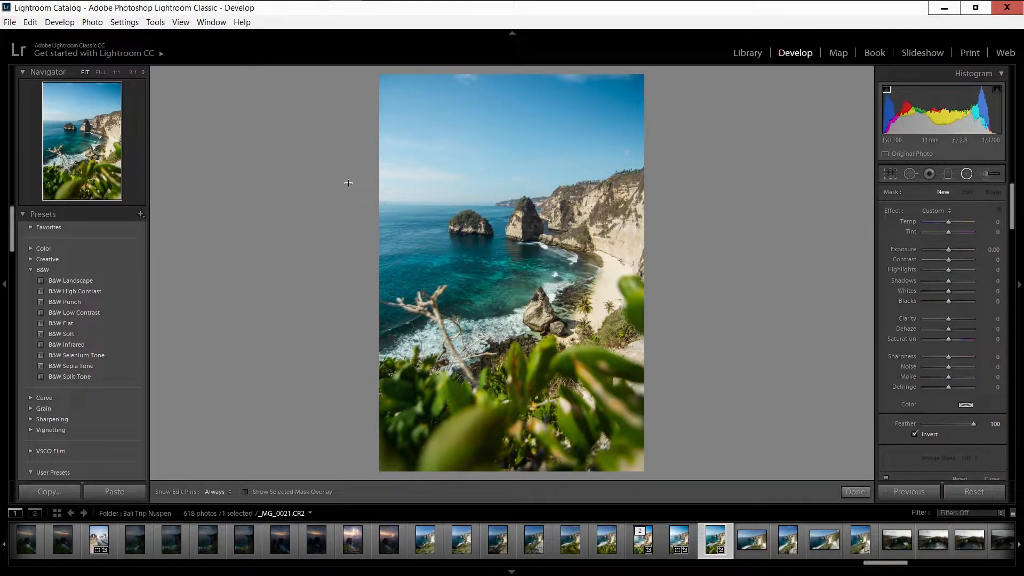
{"action": "left_click_drag", "start_coordinate": [363, 187], "coordinate": [609, 321]}
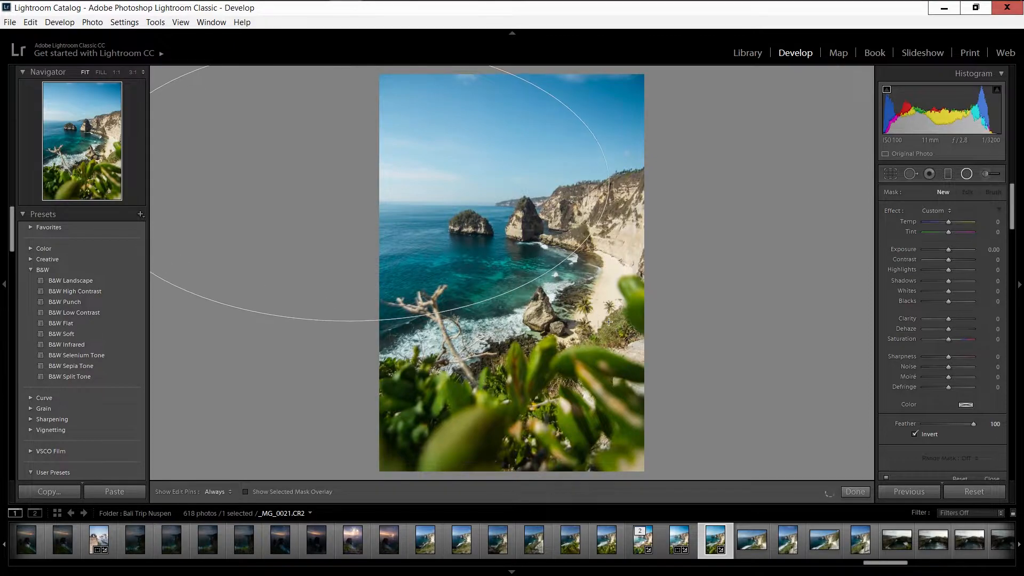
{"action": "left_click_drag", "start_coordinate": [566, 254], "coordinate": [565, 288]}
{"action": "left_click_drag", "start_coordinate": [627, 257], "coordinate": [674, 263]}
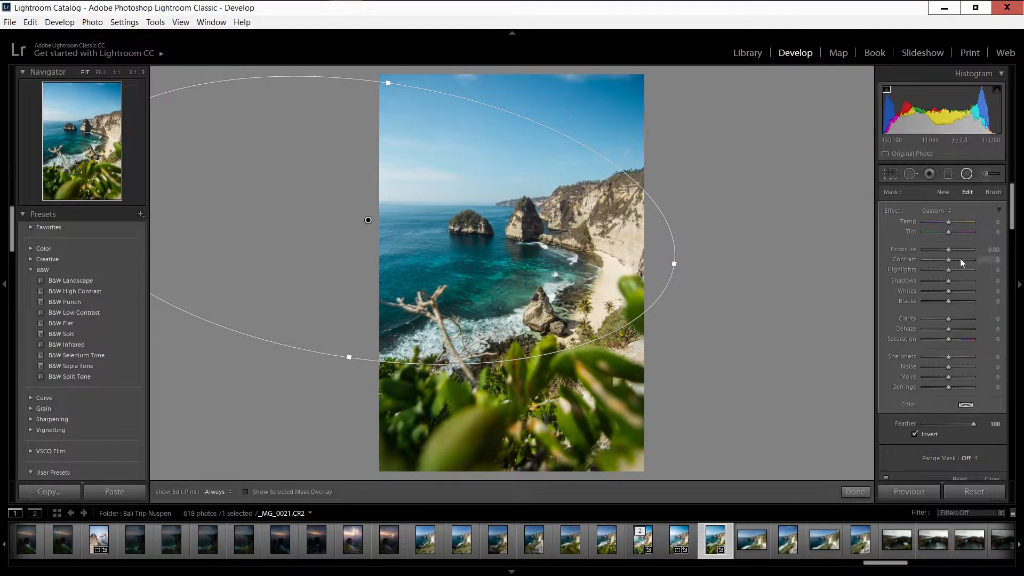
Set the radial filter's Exposure to 1.30, Shadows to 22 and Temp to 24
{"action": "left_click_drag", "start_coordinate": [949, 248], "coordinate": [958, 251]}
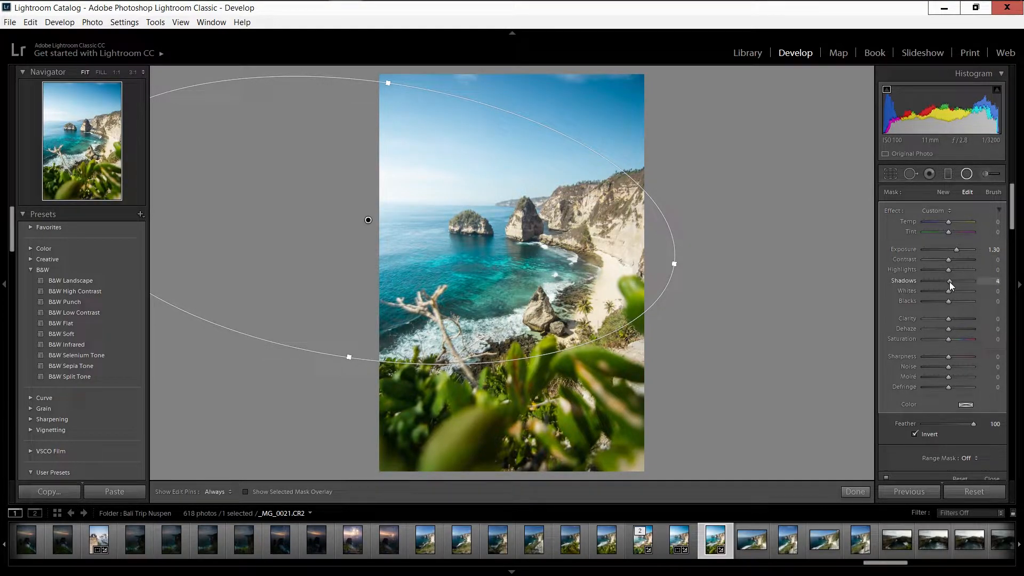
{"action": "left_click_drag", "start_coordinate": [951, 282], "coordinate": [952, 282]}
{"action": "left_click_drag", "start_coordinate": [947, 222], "coordinate": [952, 222]}
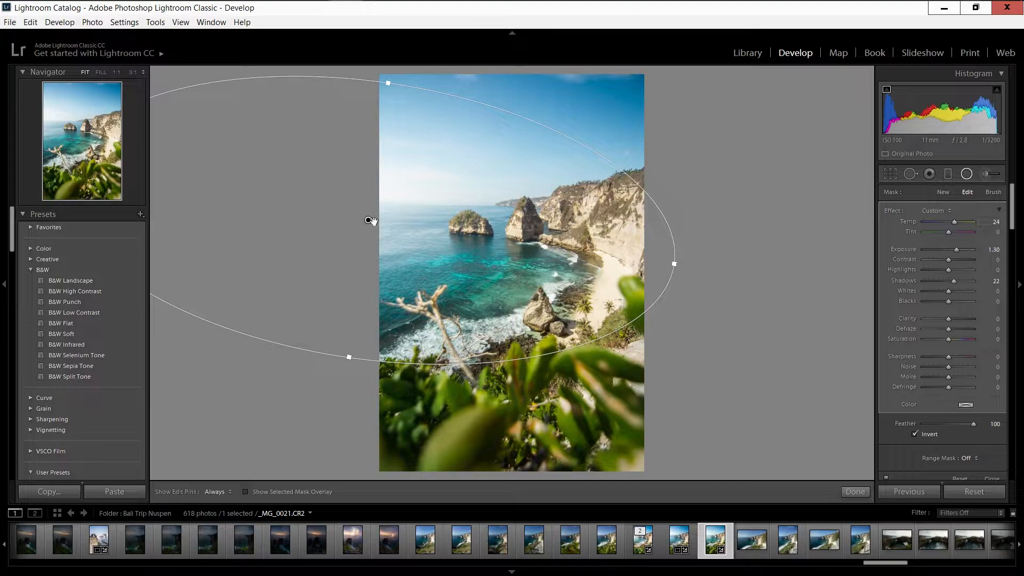
Move the radial filter slightly higher, tilt and widen it further past the cliffs, and finish editing it
{"action": "left_click_drag", "start_coordinate": [369, 220], "coordinate": [368, 201]}
{"action": "left_click_drag", "start_coordinate": [635, 297], "coordinate": [638, 327]}
{"action": "left_click_drag", "start_coordinate": [668, 274], "coordinate": [689, 280]}
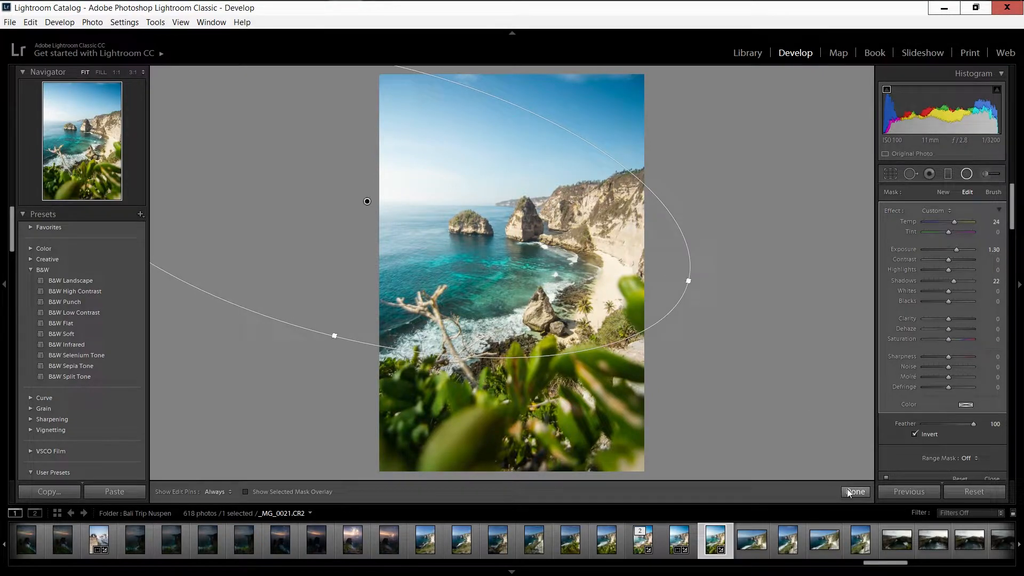
{"action": "left_click", "coordinate": [849, 491]}
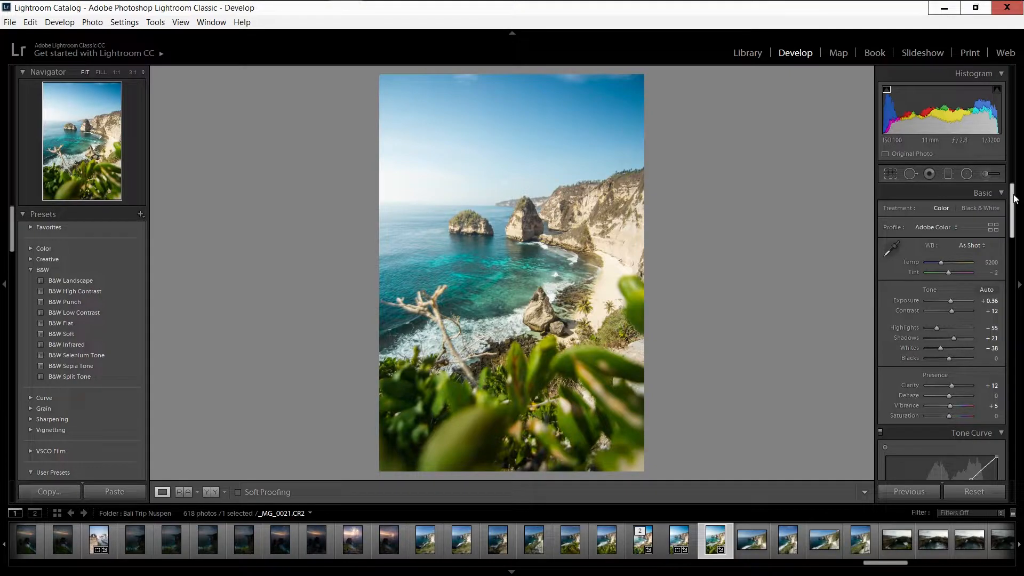
Set the Yellow colour's Hue to -20 and Luminance to -20
{"action": "left_click_drag", "start_coordinate": [1014, 198], "coordinate": [1011, 274]}
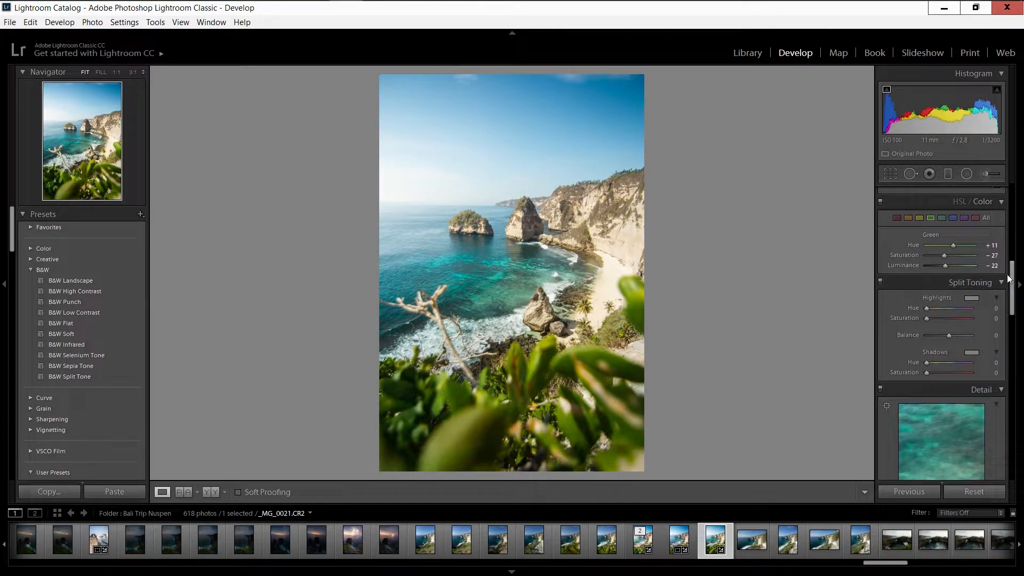
{"action": "left_click", "coordinate": [909, 219]}
{"action": "left_click_drag", "start_coordinate": [950, 264], "coordinate": [945, 265]}
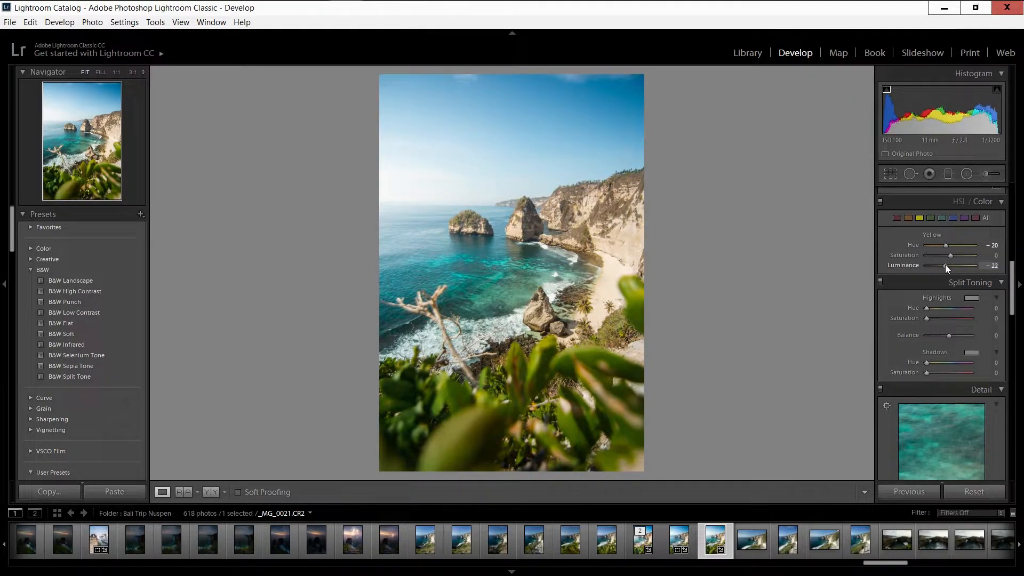
{"action": "left_click_drag", "start_coordinate": [945, 265], "coordinate": [946, 265]}
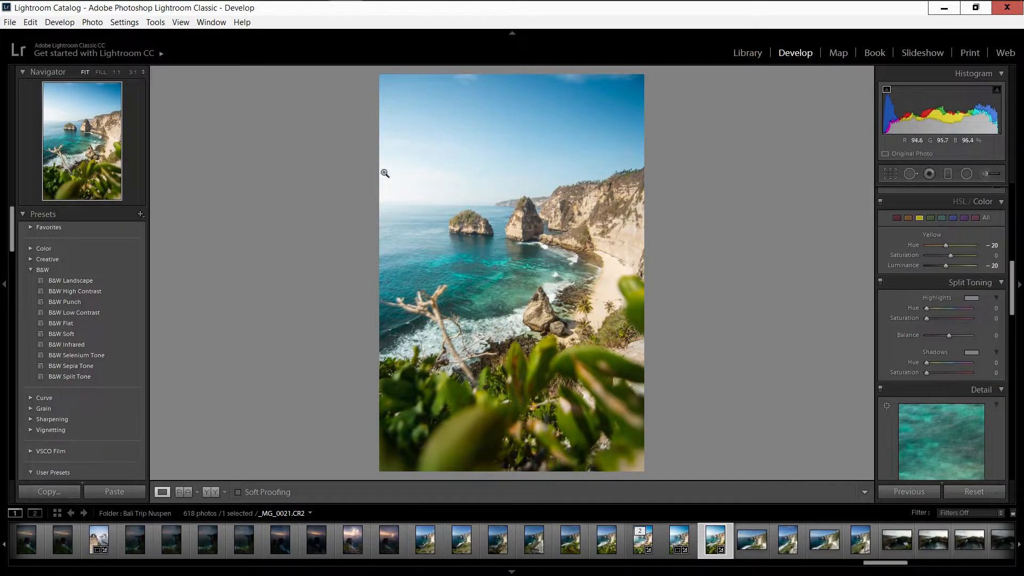
Set the split toning Highlights to Hue 309 and Saturation 5
{"action": "left_click_drag", "start_coordinate": [1012, 276], "coordinate": [1012, 286]}
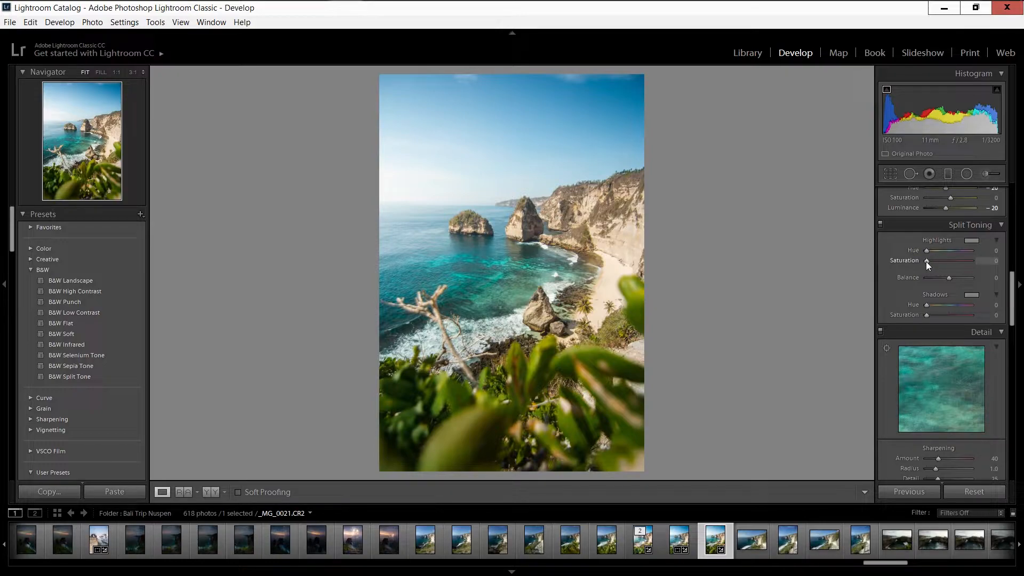
{"action": "left_click_drag", "start_coordinate": [925, 261], "coordinate": [928, 261]}
{"action": "left_click_drag", "start_coordinate": [927, 251], "coordinate": [895, 250]}
{"action": "left_click_drag", "start_coordinate": [925, 251], "coordinate": [961, 249]}
Set the split toning Shadows to Hue 184 and Saturation 5
{"action": "left_click_drag", "start_coordinate": [927, 314], "coordinate": [929, 315]}
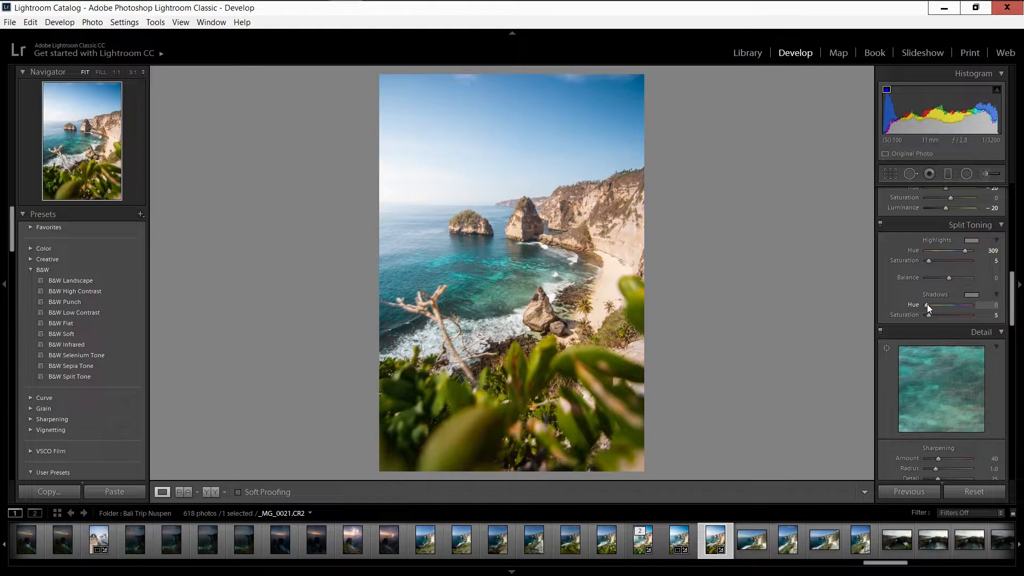
{"action": "left_click_drag", "start_coordinate": [928, 314], "coordinate": [946, 315]}
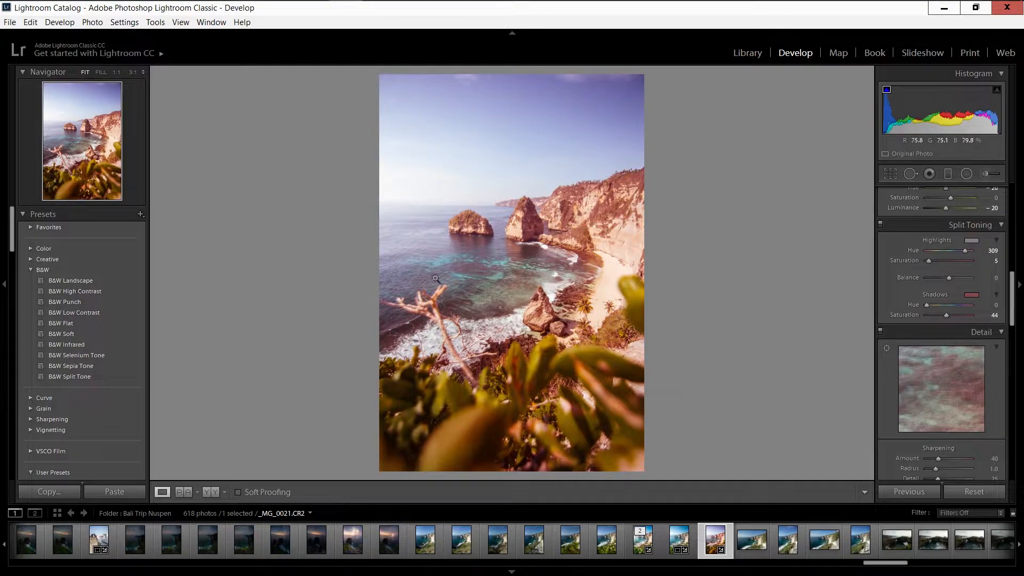
{"action": "mouse_move", "coordinate": [932, 305]}
{"action": "left_mouse_down"}
{"action": "mouse_move", "coordinate": [946, 305]}
{"action": "mouse_move", "coordinate": [926, 315]}
{"action": "mouse_move", "coordinate": [923, 304]}
{"action": "mouse_move", "coordinate": [947, 305]}
{"action": "left_mouse_up"}
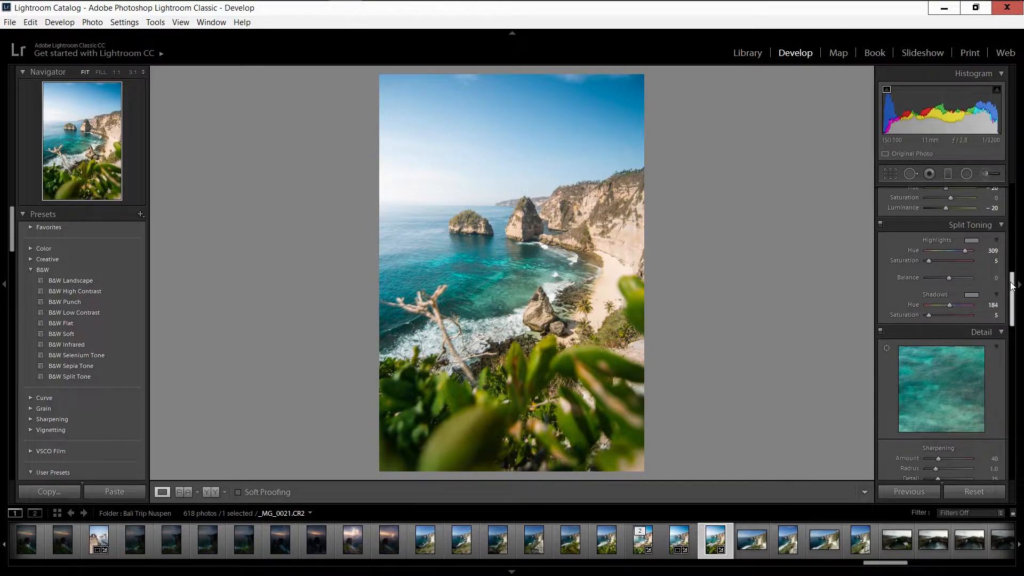
Focus the Detail preview on the rock near the cliffs and set the Sharpening Amount to 52
{"action": "left_click_drag", "start_coordinate": [1011, 286], "coordinate": [1014, 308]}
{"action": "left_click", "coordinate": [950, 306]}
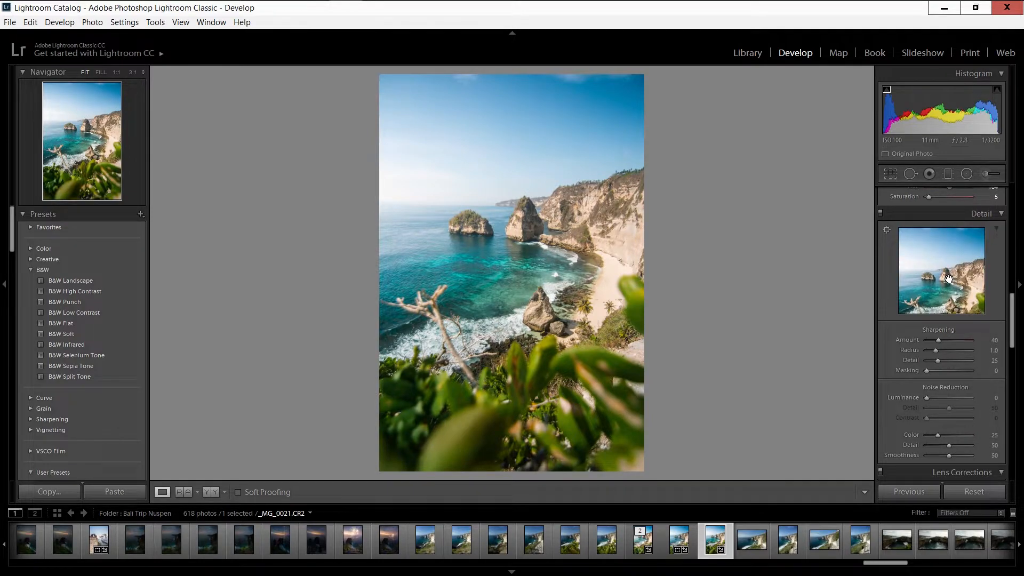
{"action": "left_click", "coordinate": [945, 269]}
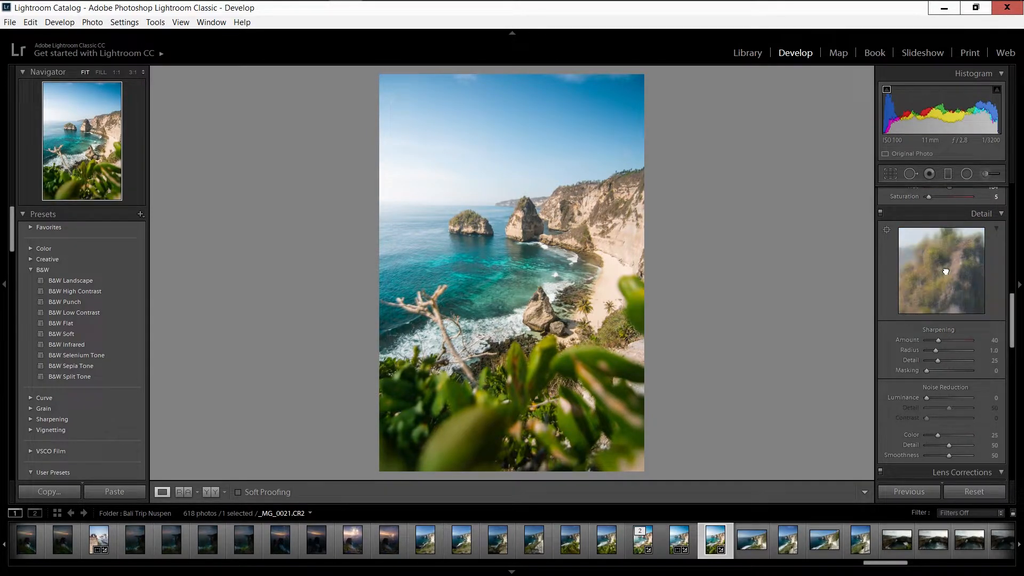
{"action": "left_click_drag", "start_coordinate": [877, 291], "coordinate": [899, 285]}
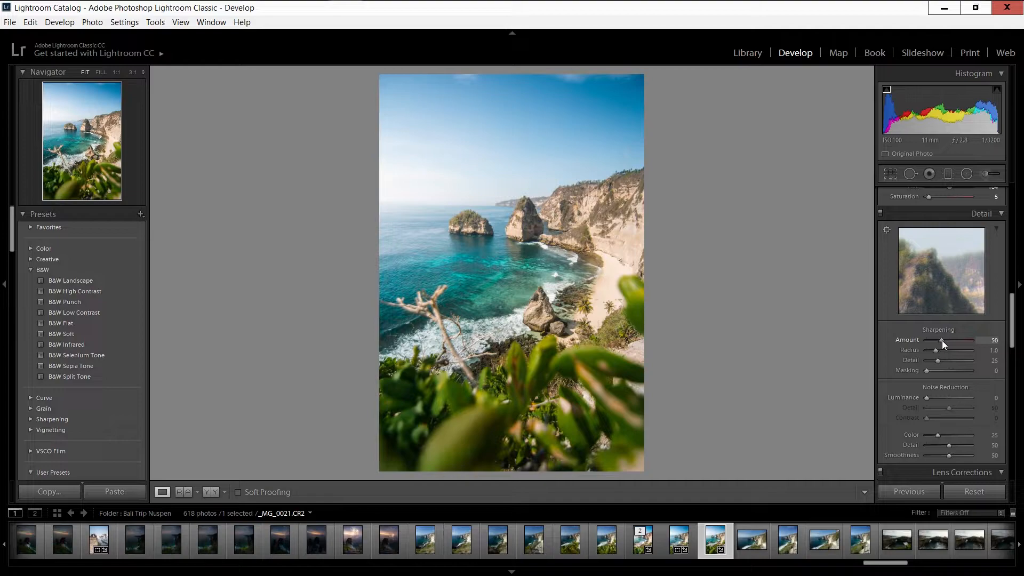
{"action": "left_click", "coordinate": [942, 340]}
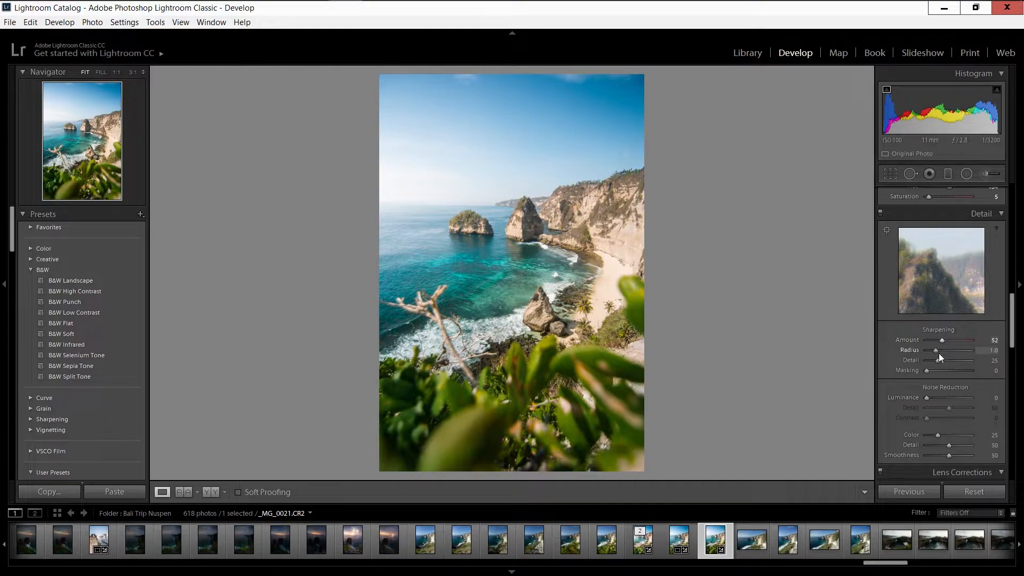
Set the Noise Reduction Luminance to 30 and compare the cliff photo before and after editing
{"action": "left_click", "coordinate": [940, 398]}
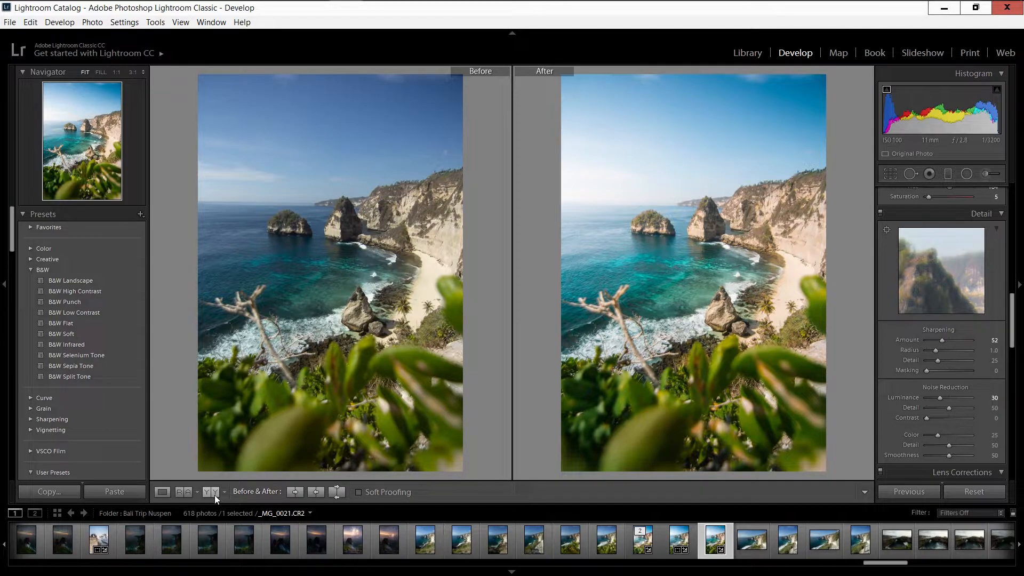
{"action": "left_click", "coordinate": [162, 492]}
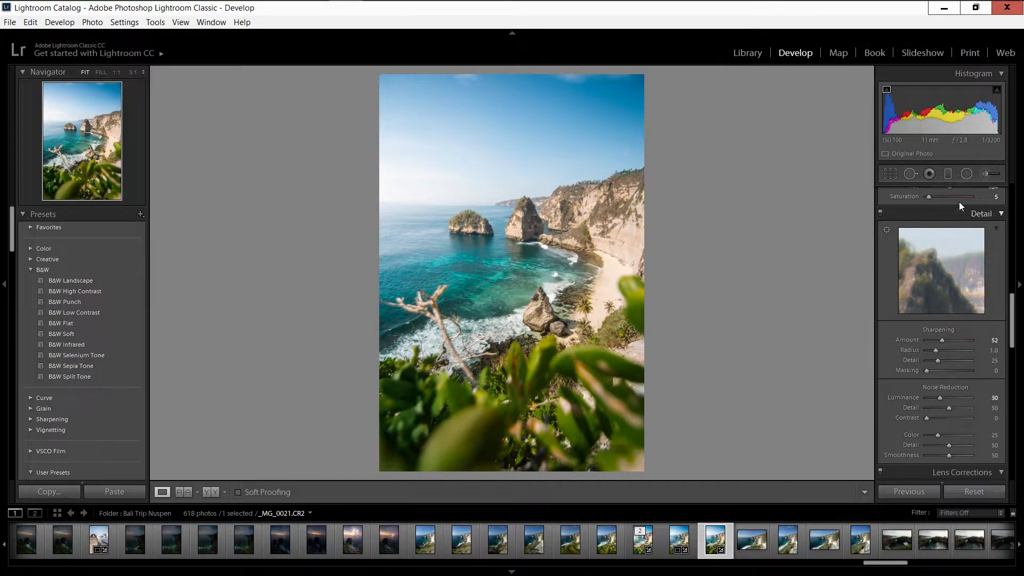
Add a radial filter over the lower-left foliage with Exposure 1.30 and Shadows 65
{"action": "left_click", "coordinate": [967, 174]}
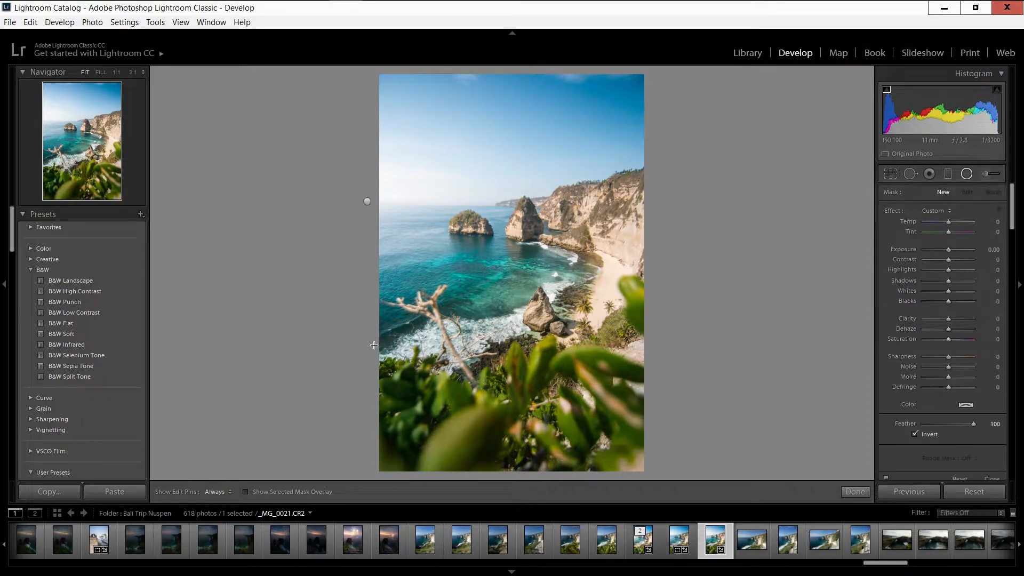
{"action": "left_click_drag", "start_coordinate": [375, 365], "coordinate": [537, 462]}
{"action": "left_click_drag", "start_coordinate": [460, 403], "coordinate": [487, 410]}
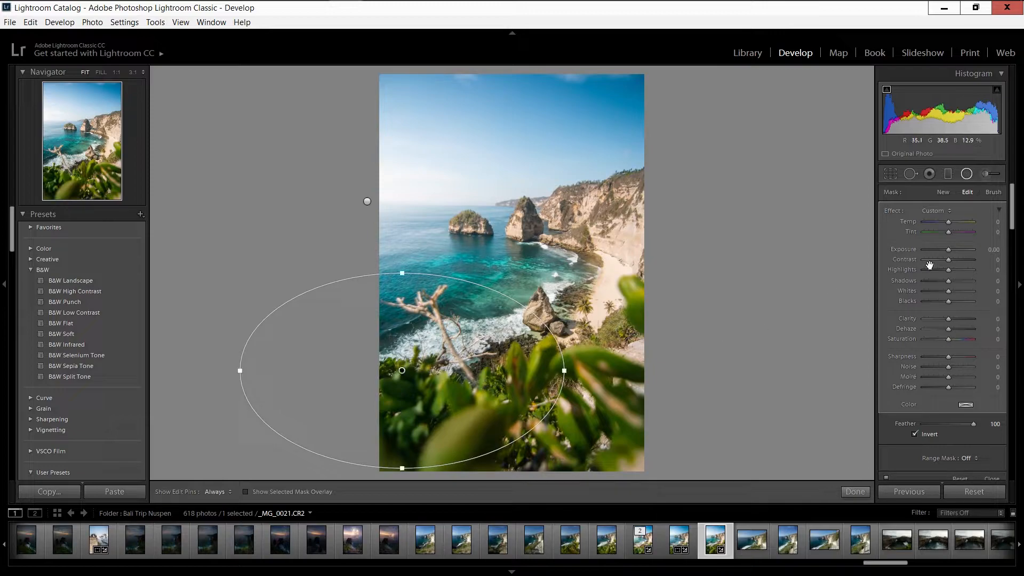
{"action": "left_click_drag", "start_coordinate": [955, 281], "coordinate": [954, 251]}
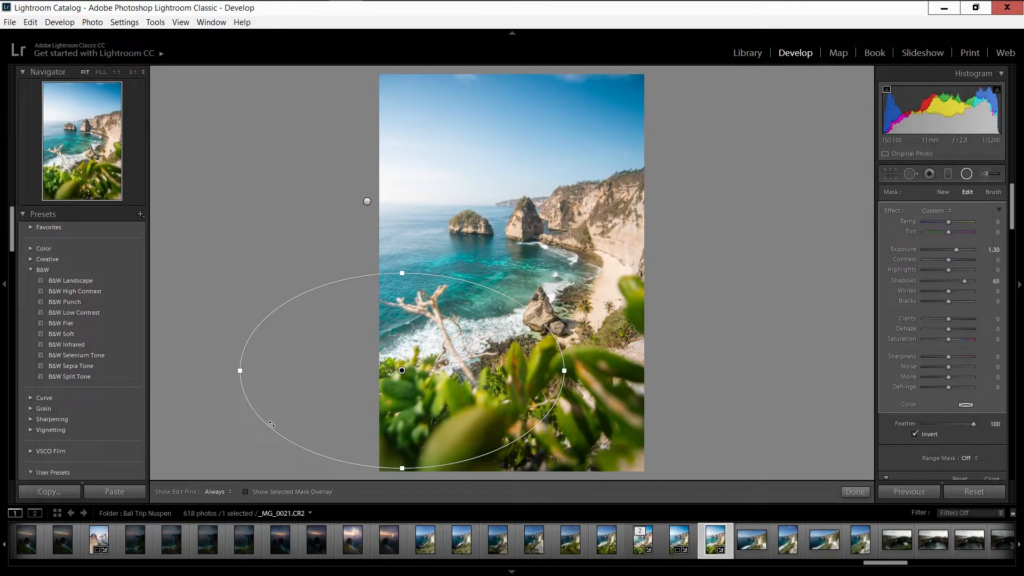
Rotate, widen and reposition the radial filter around the lower-left foliage, and compare the finished cliff photo before and after
{"action": "left_click_drag", "start_coordinate": [270, 425], "coordinate": [265, 413]}
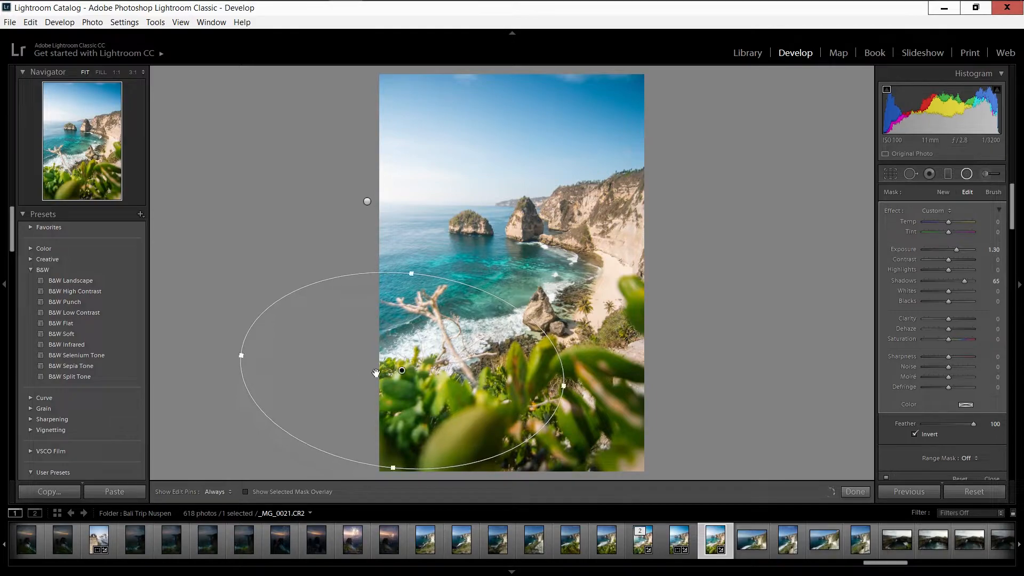
{"action": "left_click_drag", "start_coordinate": [359, 365], "coordinate": [352, 359]}
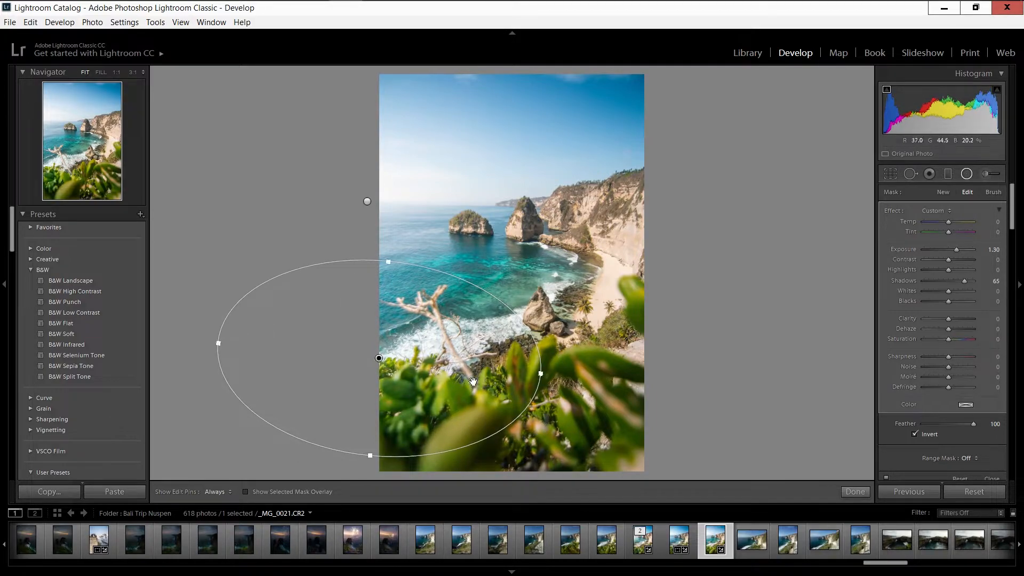
{"action": "left_click_drag", "start_coordinate": [541, 373], "coordinate": [587, 409]}
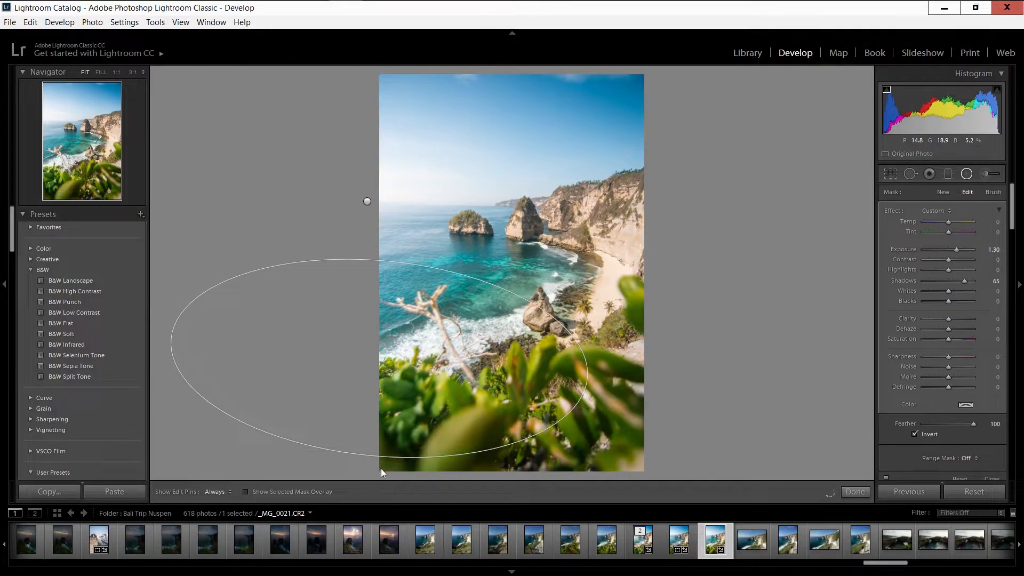
{"action": "left_click_drag", "start_coordinate": [373, 456], "coordinate": [367, 479]}
{"action": "left_click_drag", "start_coordinate": [528, 351], "coordinate": [520, 367]}
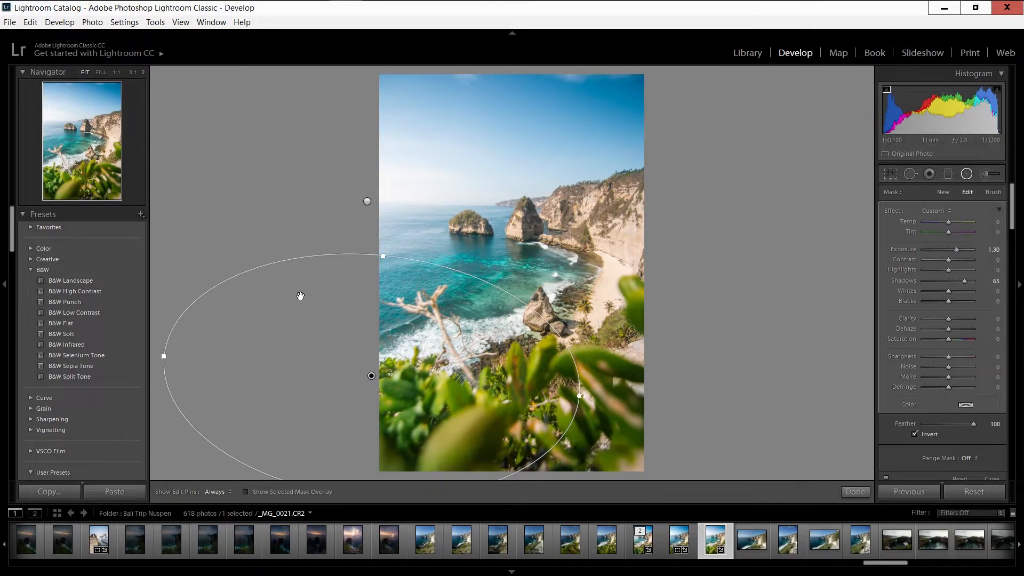
{"action": "left_click_drag", "start_coordinate": [281, 260], "coordinate": [307, 240]}
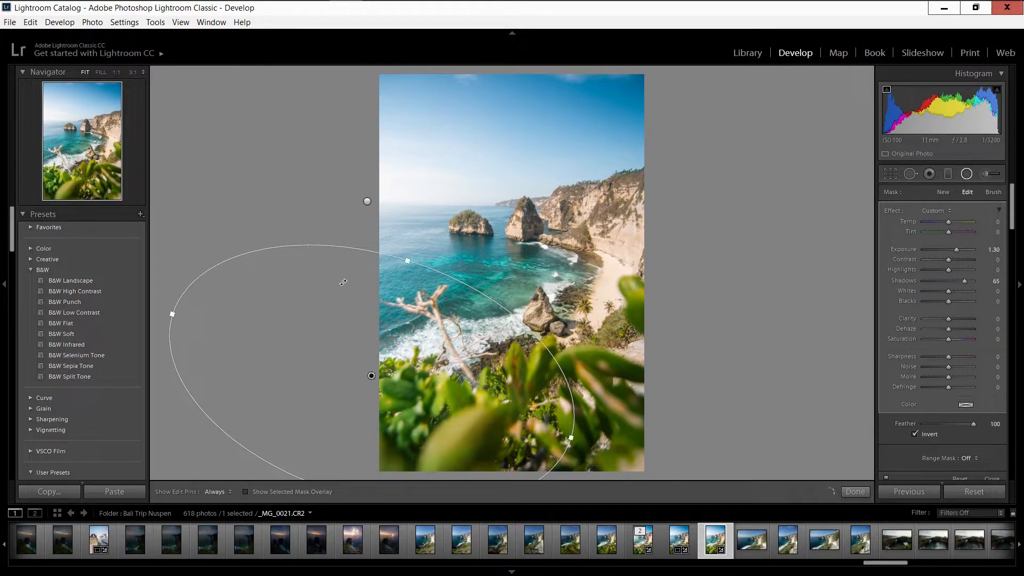
{"action": "left_click_drag", "start_coordinate": [416, 397], "coordinate": [414, 392]}
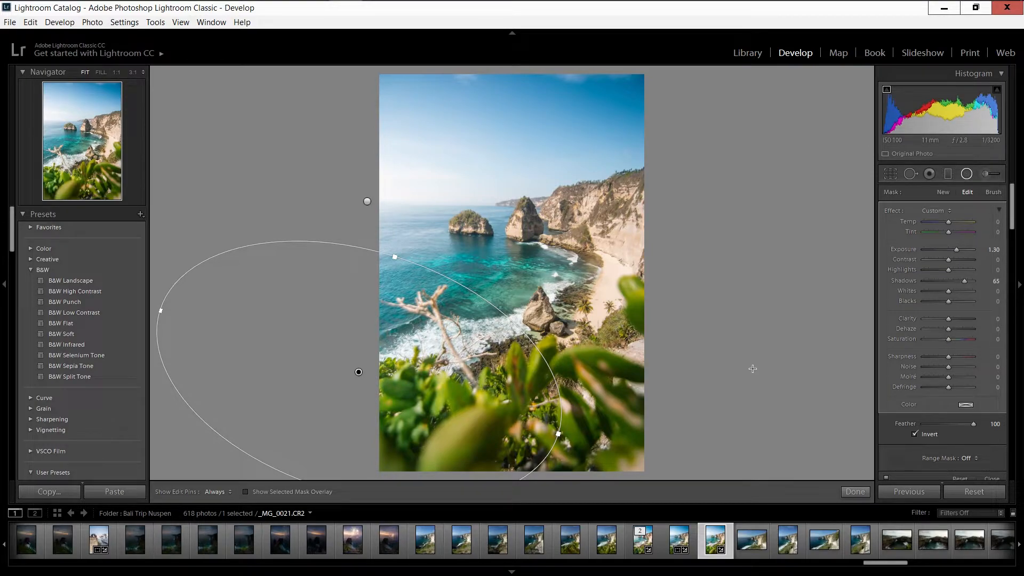
{"action": "left_click", "coordinate": [850, 490]}
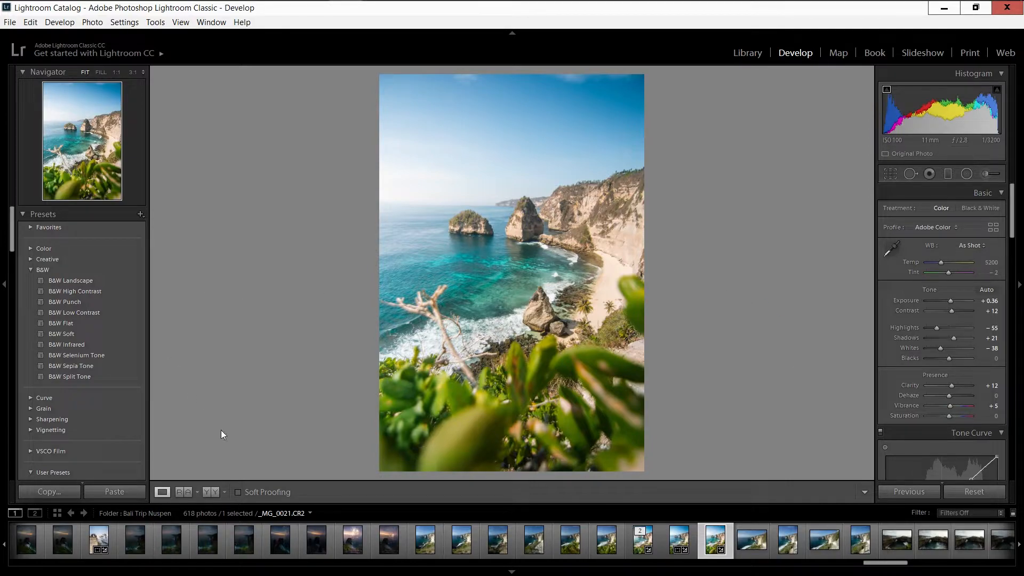
{"action": "left_click", "coordinate": [213, 494]}
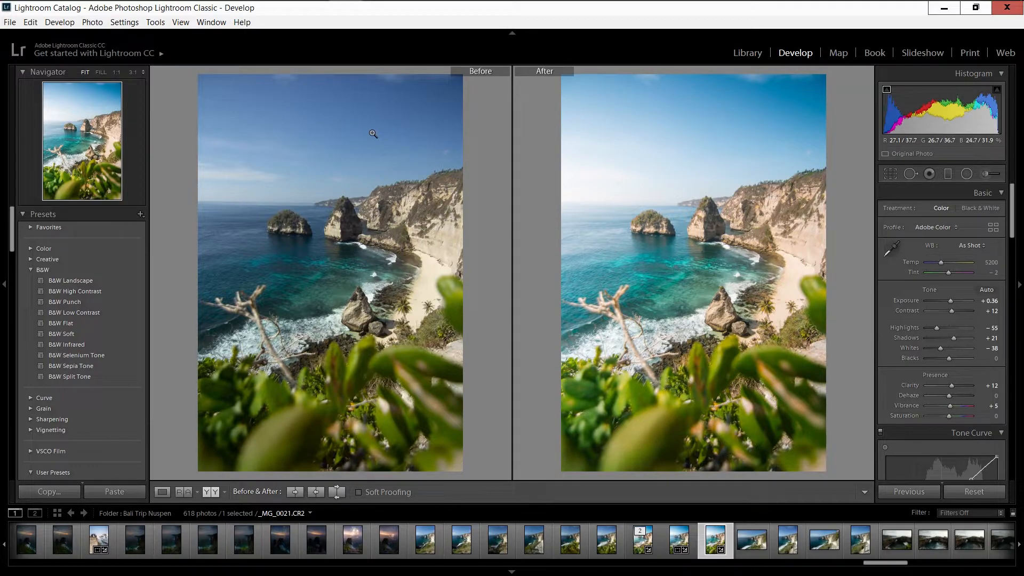
{"action": "left_click", "coordinate": [157, 496]}
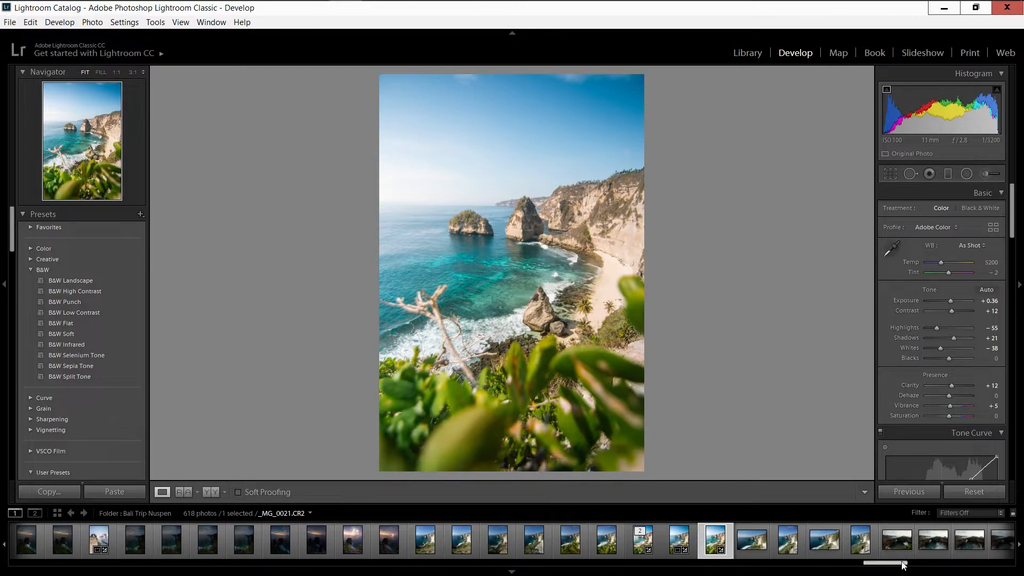
Open the landscape boat photo _MG_9938.CR2 and set Exposure +0.71, Contrast +10, Highlights -64 and Shadows +60
{"action": "left_click_drag", "start_coordinate": [903, 566], "coordinate": [773, 563]}
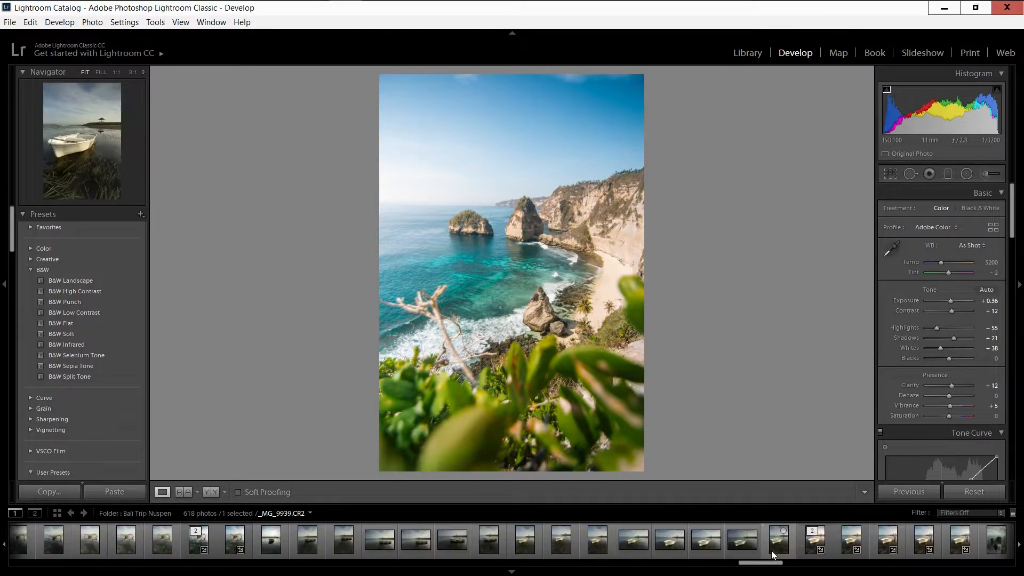
{"action": "left_click", "coordinate": [729, 546]}
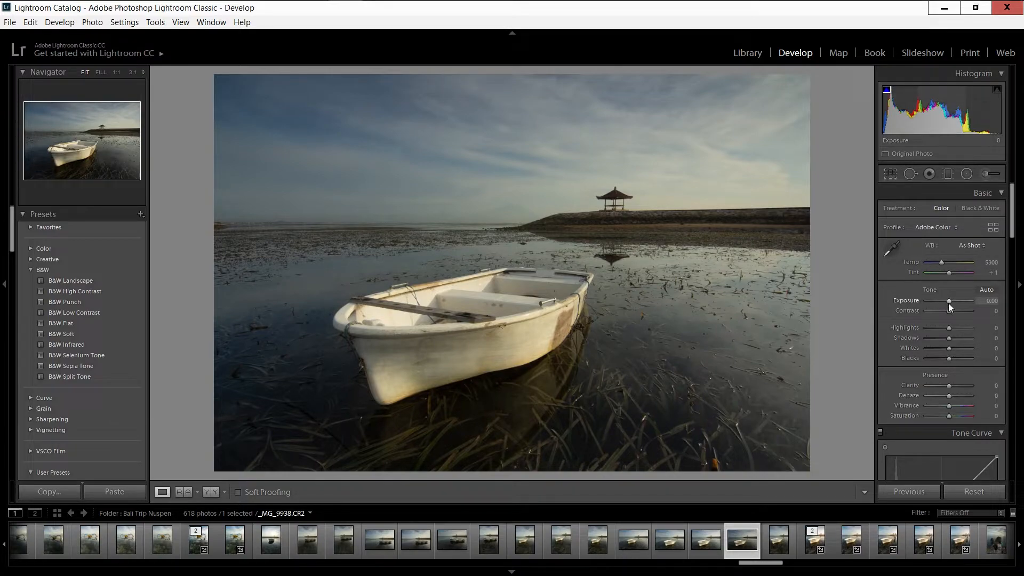
{"action": "left_click_drag", "start_coordinate": [948, 303], "coordinate": [951, 303]}
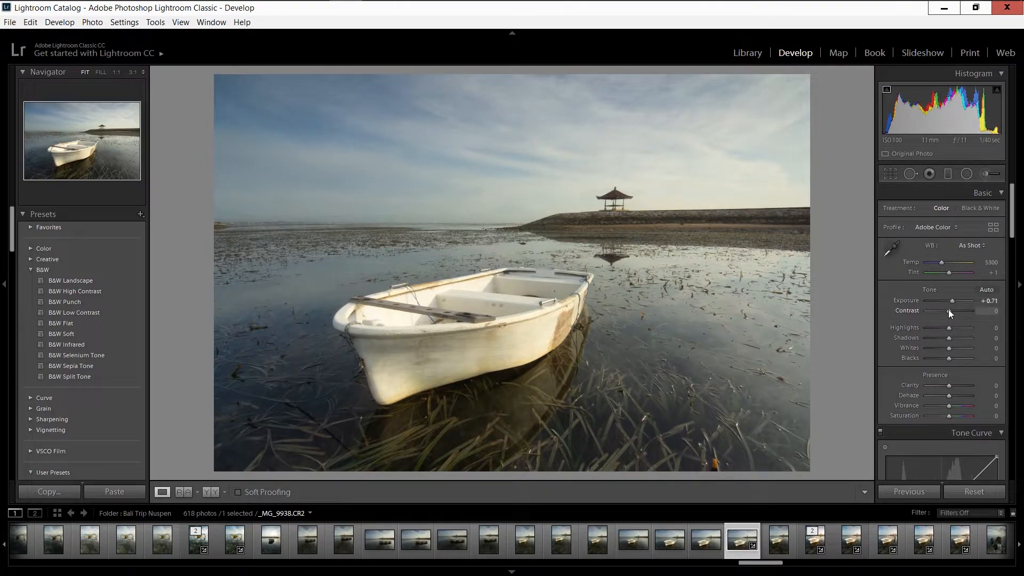
{"action": "left_click_drag", "start_coordinate": [949, 311], "coordinate": [951, 311]}
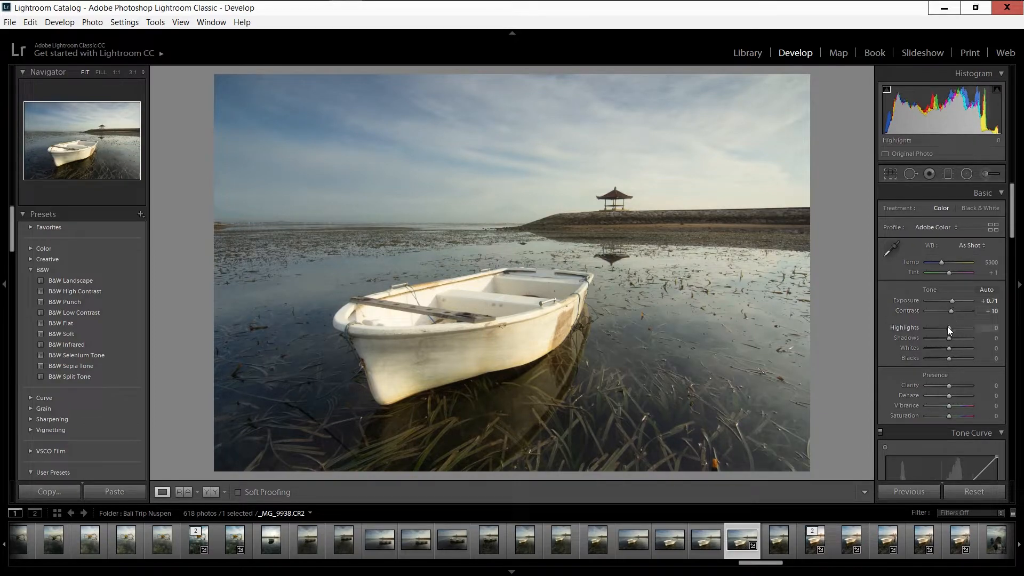
{"action": "left_click_drag", "start_coordinate": [946, 331], "coordinate": [932, 336]}
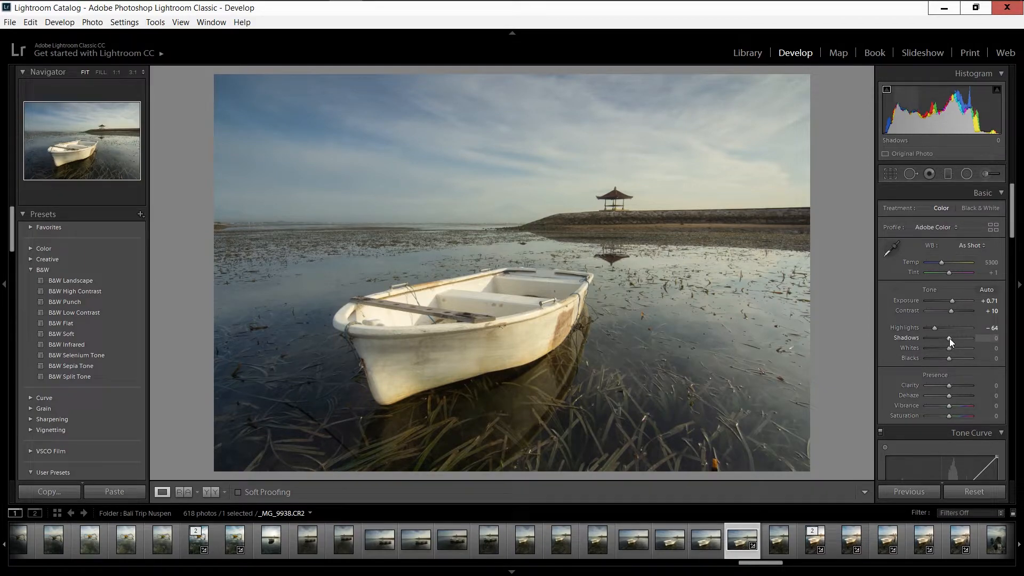
{"action": "mouse_move", "coordinate": [950, 338]}
{"action": "left_mouse_down"}
{"action": "mouse_move", "coordinate": [974, 336]}
{"action": "mouse_move", "coordinate": [964, 337]}
{"action": "left_mouse_up"}
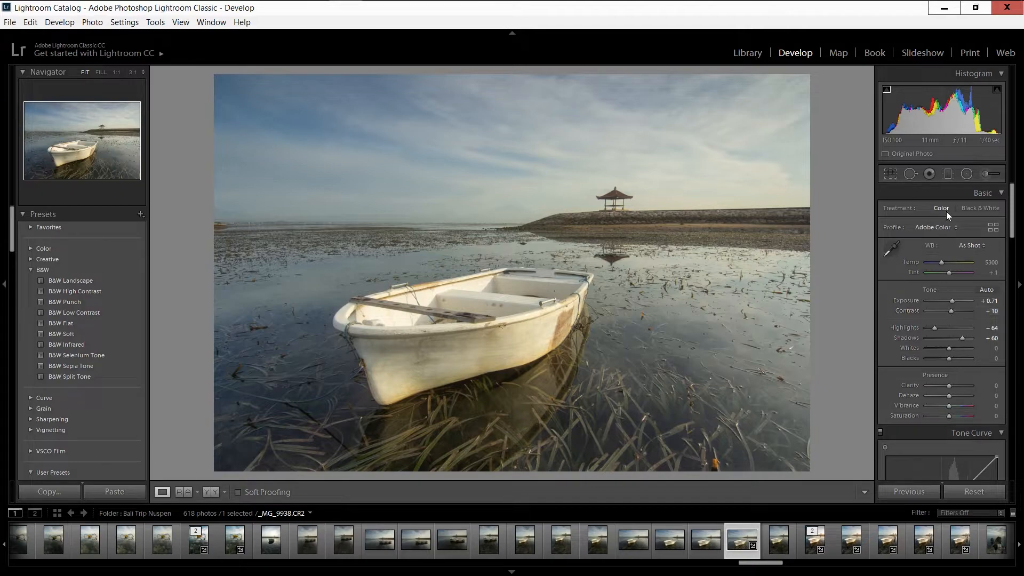
Add a graduated filter from the sky down across the horizon with Exposure -0.09 and Highlights -59
{"action": "left_click", "coordinate": [949, 177]}
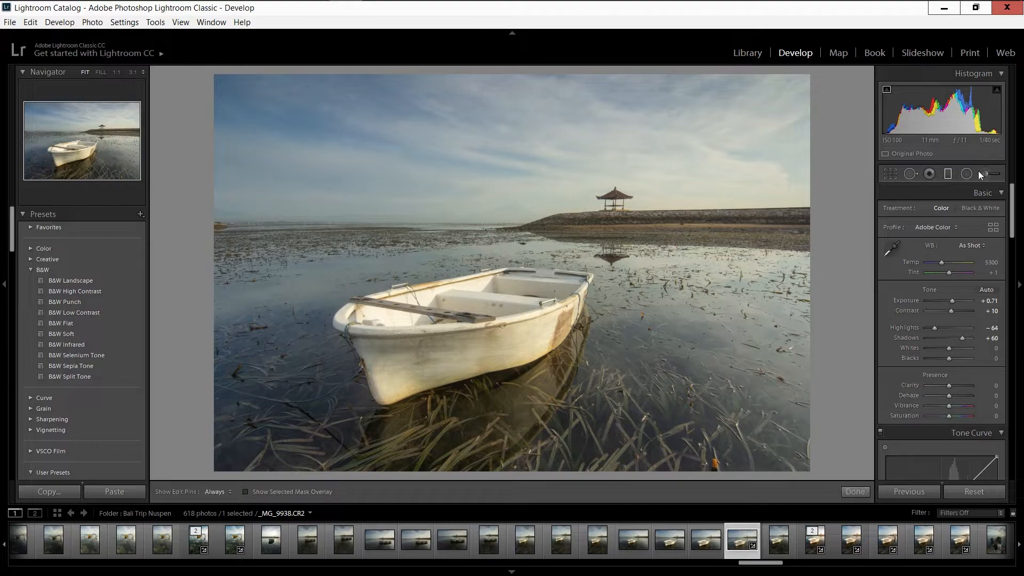
{"action": "left_click", "coordinate": [947, 174]}
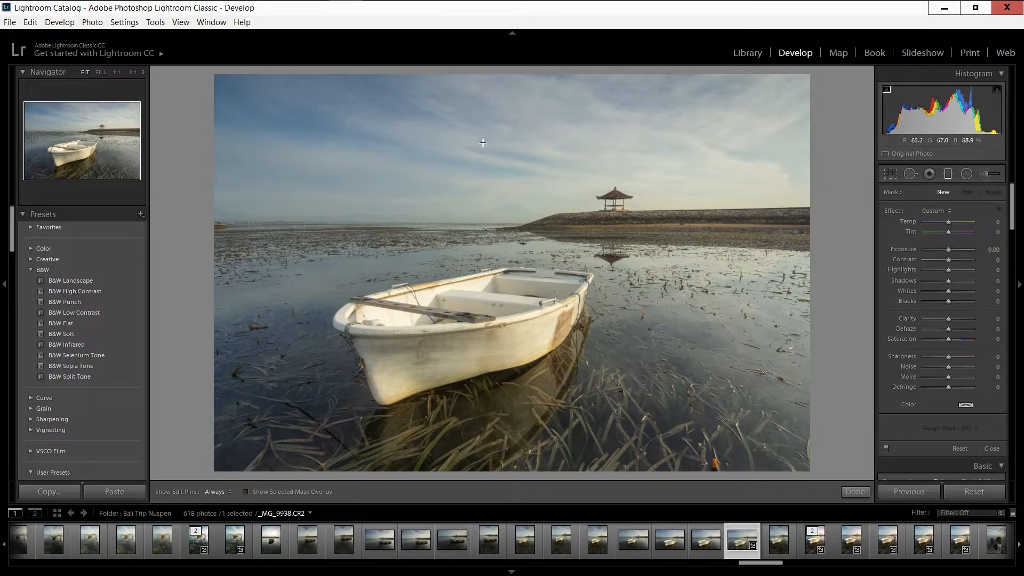
{"action": "left_click_drag", "start_coordinate": [482, 141], "coordinate": [480, 305]}
{"action": "left_click_drag", "start_coordinate": [950, 252], "coordinate": [950, 251]}
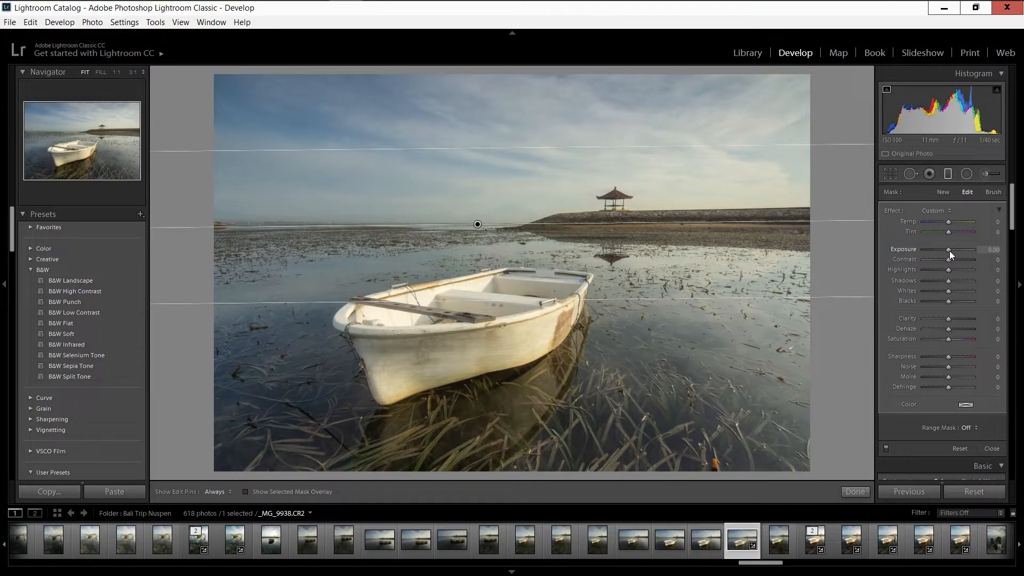
{"action": "left_click_drag", "start_coordinate": [949, 250], "coordinate": [948, 250]}
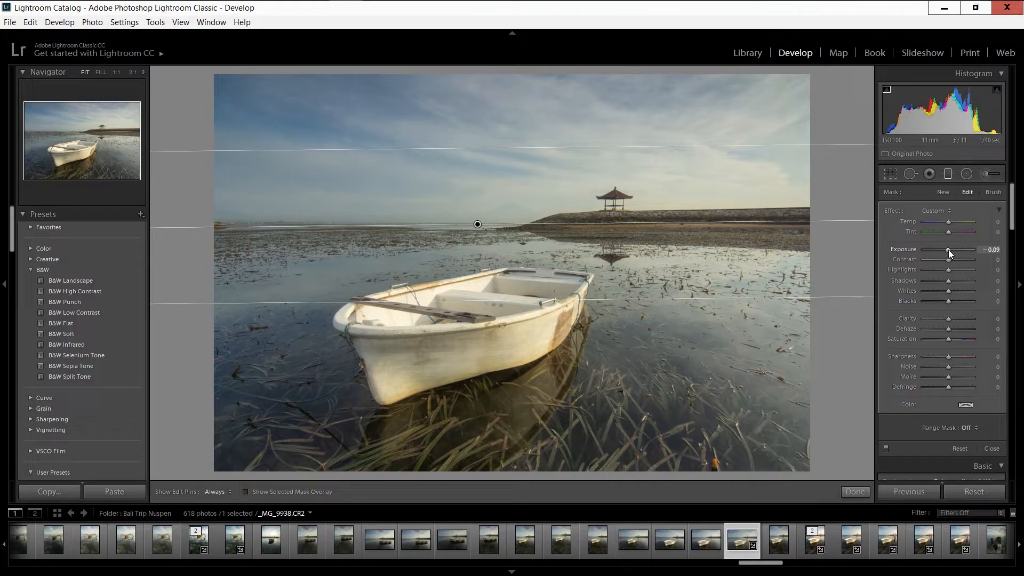
{"action": "left_click", "coordinate": [933, 272]}
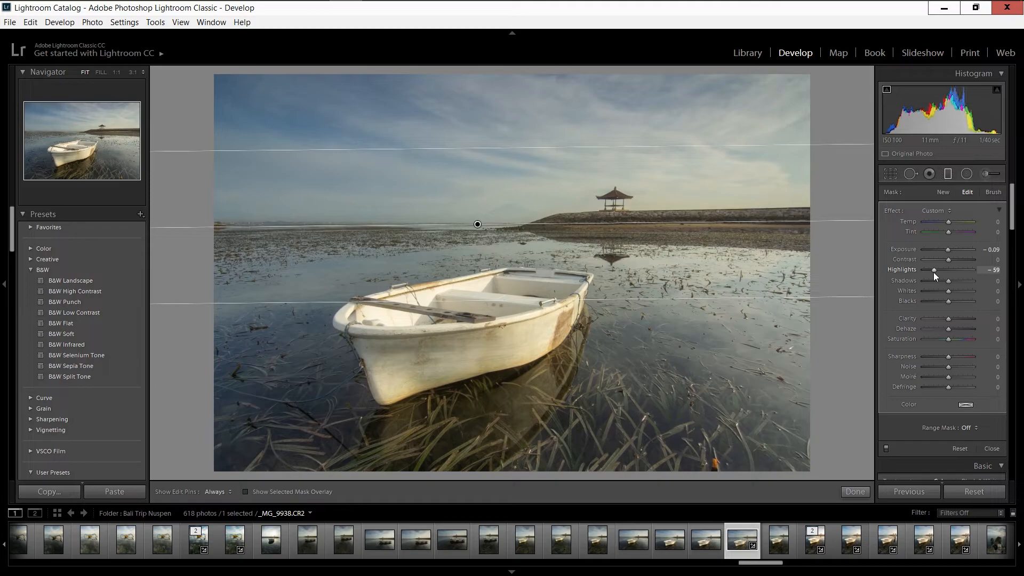
{"action": "left_click", "coordinate": [855, 491]}
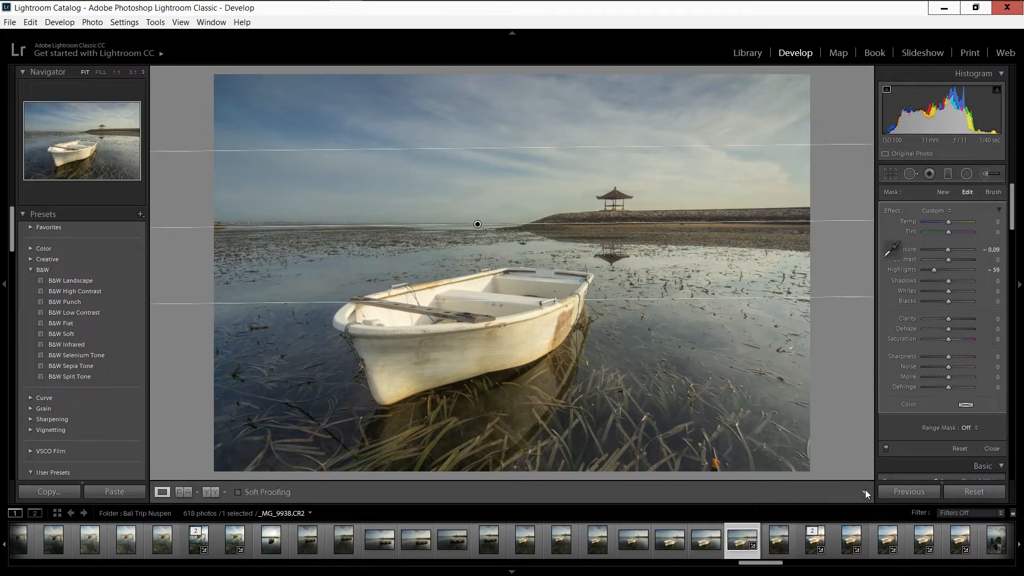
Set the boat photo's Clarity to +10 and Vibrance to +7
{"action": "scroll", "coordinate": [940, 369], "scroll_direction": "down", "scroll_amount": 3}
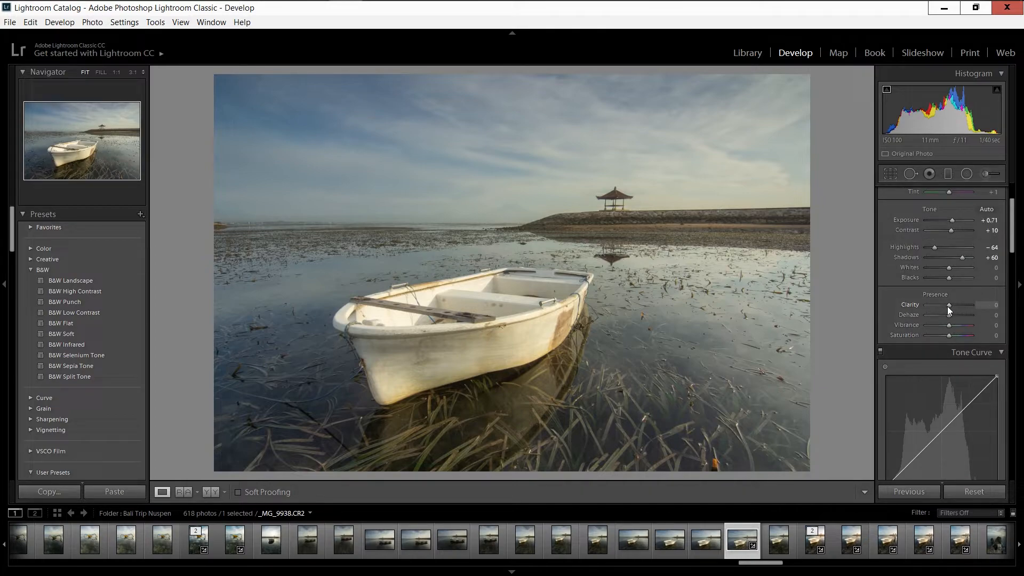
{"action": "left_click_drag", "start_coordinate": [948, 306], "coordinate": [950, 306]}
Shape the RGB tone curve into a gentle S with three points, lowering the shadows and raising the highlights
{"action": "scroll", "coordinate": [957, 359], "scroll_direction": "down", "scroll_amount": 9}
{"action": "scroll", "coordinate": [957, 359], "scroll_direction": "up", "scroll_amount": 3}
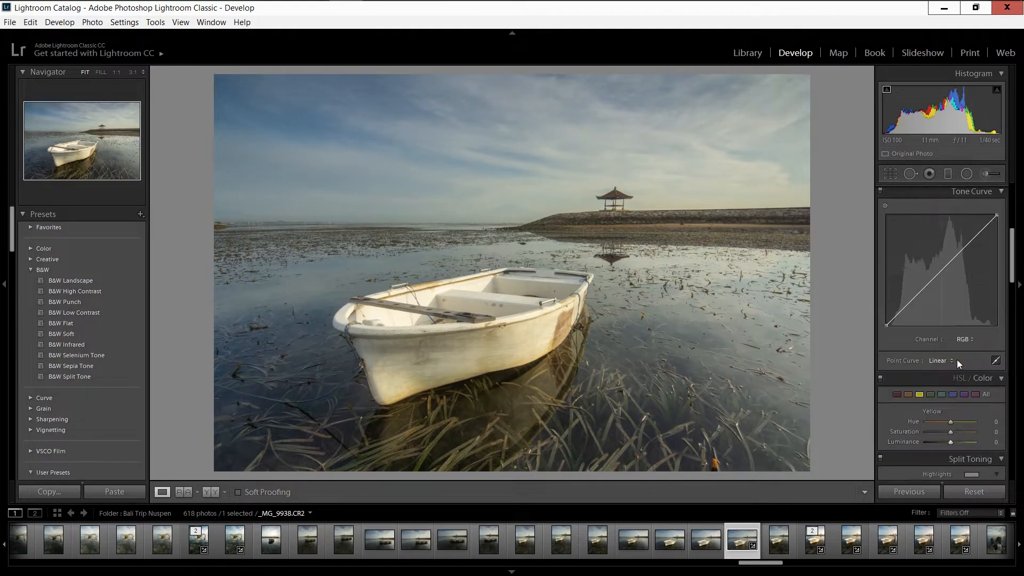
{"action": "left_click", "coordinate": [912, 299]}
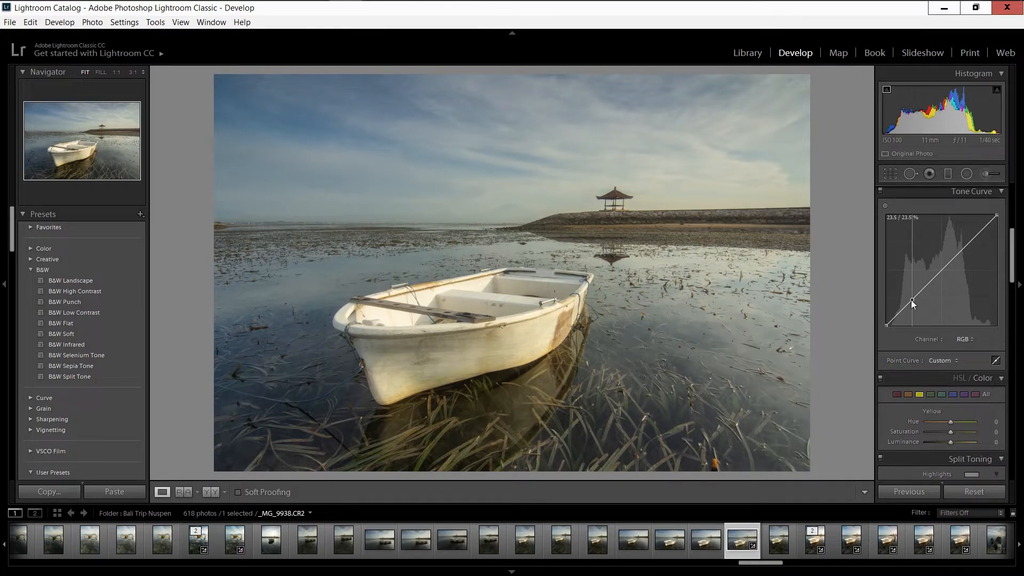
{"action": "left_click", "coordinate": [942, 269]}
{"action": "left_click", "coordinate": [968, 243]}
{"action": "mouse_move", "coordinate": [912, 301]}
{"action": "left_mouse_down"}
{"action": "mouse_move", "coordinate": [914, 309]}
{"action": "mouse_move", "coordinate": [913, 301]}
{"action": "left_mouse_up"}
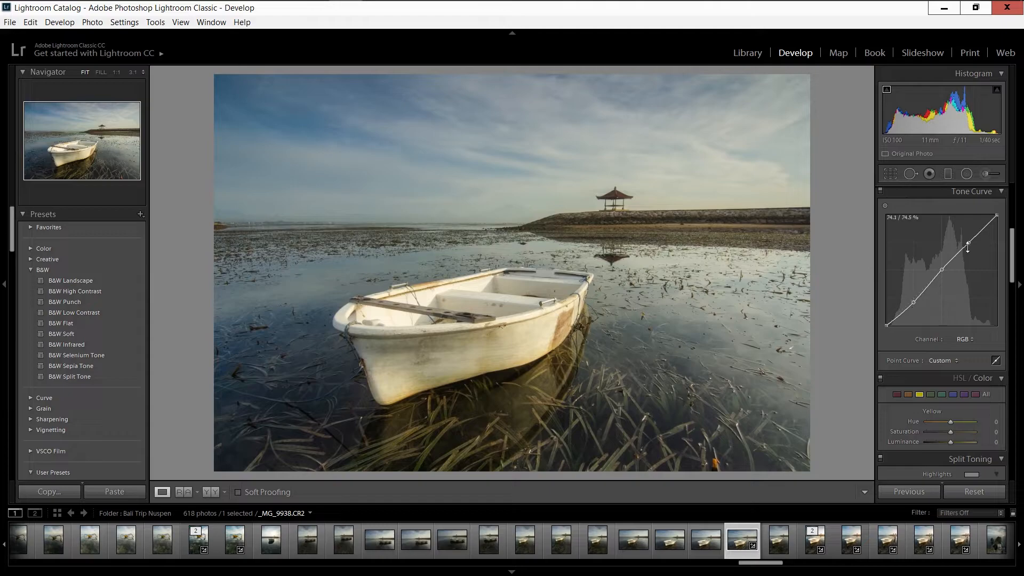
{"action": "left_click_drag", "start_coordinate": [968, 246], "coordinate": [968, 238]}
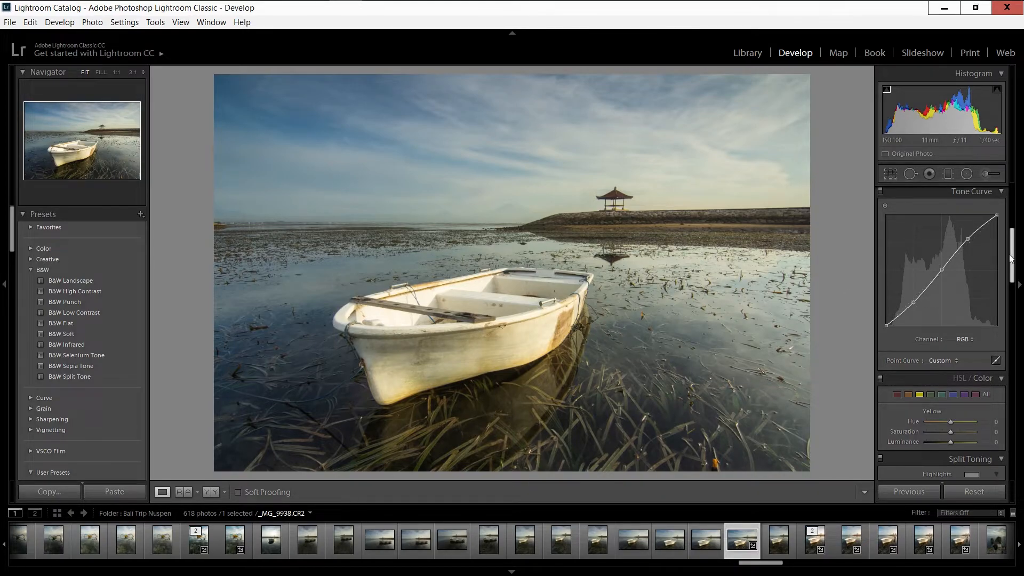
Shift the Blue and Green hues slightly towards aqua
{"action": "scroll", "coordinate": [1010, 258], "scroll_direction": "down", "scroll_amount": 2}
{"action": "left_click", "coordinate": [951, 341]}
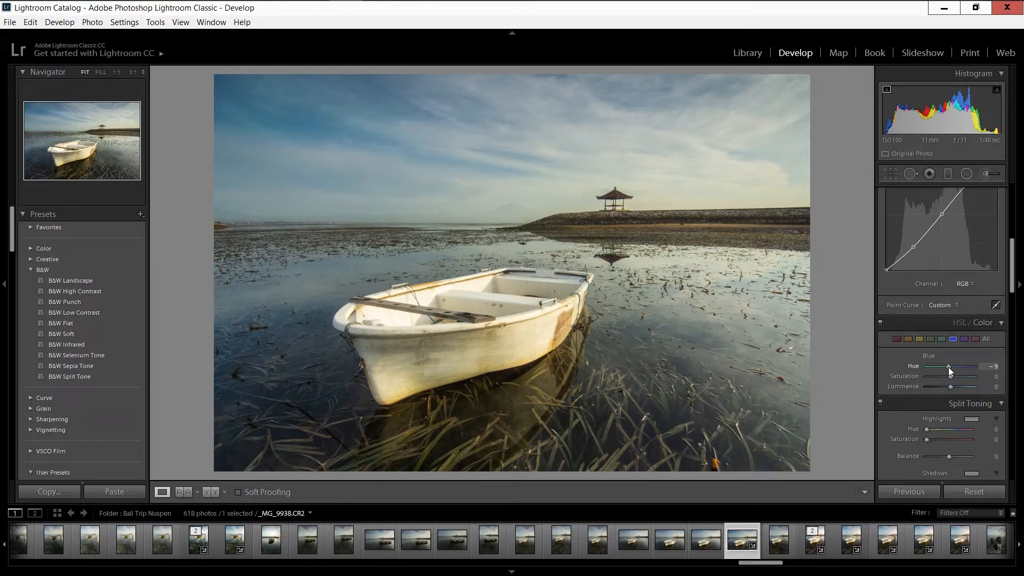
{"action": "left_click_drag", "start_coordinate": [948, 367], "coordinate": [949, 367]}
{"action": "left_click", "coordinate": [933, 339]}
{"action": "left_click_drag", "start_coordinate": [951, 368], "coordinate": [953, 368]}
Set the Yellow colour's Hue to -22, Saturation to +4 and Luminance to +13
{"action": "left_click", "coordinate": [919, 338]}
{"action": "left_click_drag", "start_coordinate": [949, 367], "coordinate": [945, 367]}
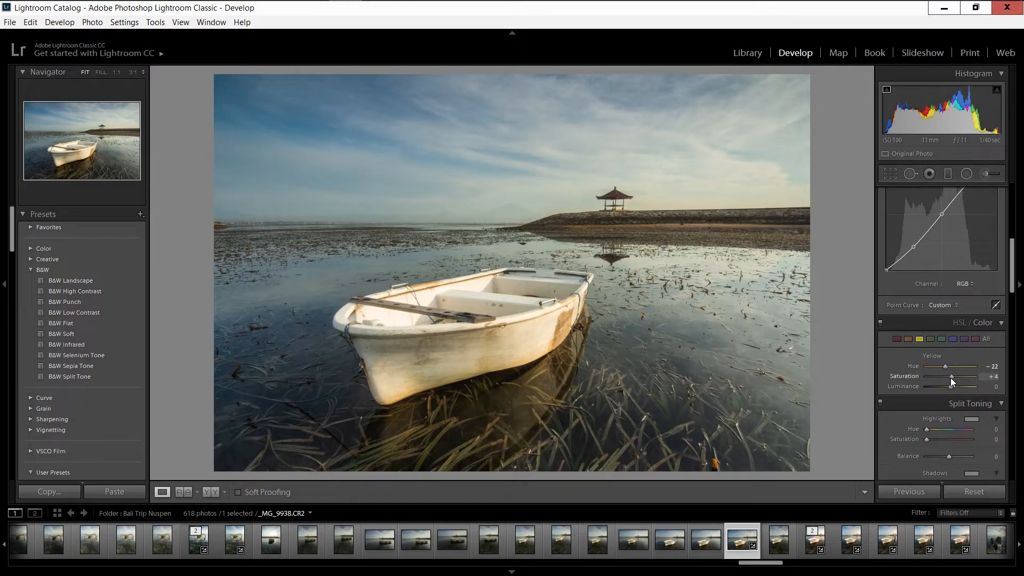
{"action": "left_click_drag", "start_coordinate": [950, 386], "coordinate": [953, 385]}
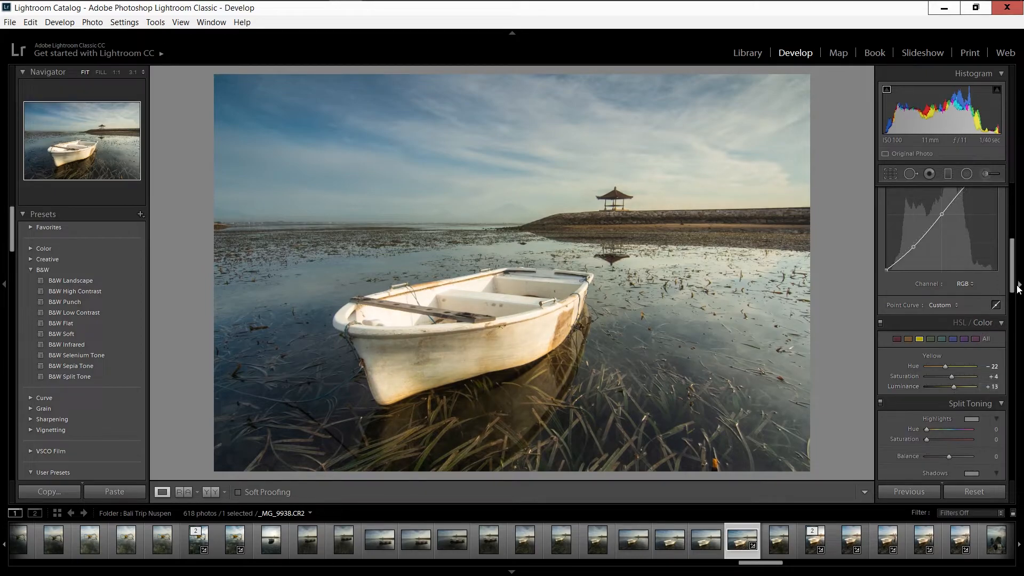
Warm the boat photo's white balance by setting the Temp to 5571
{"action": "left_click_drag", "start_coordinate": [1013, 286], "coordinate": [1006, 226]}
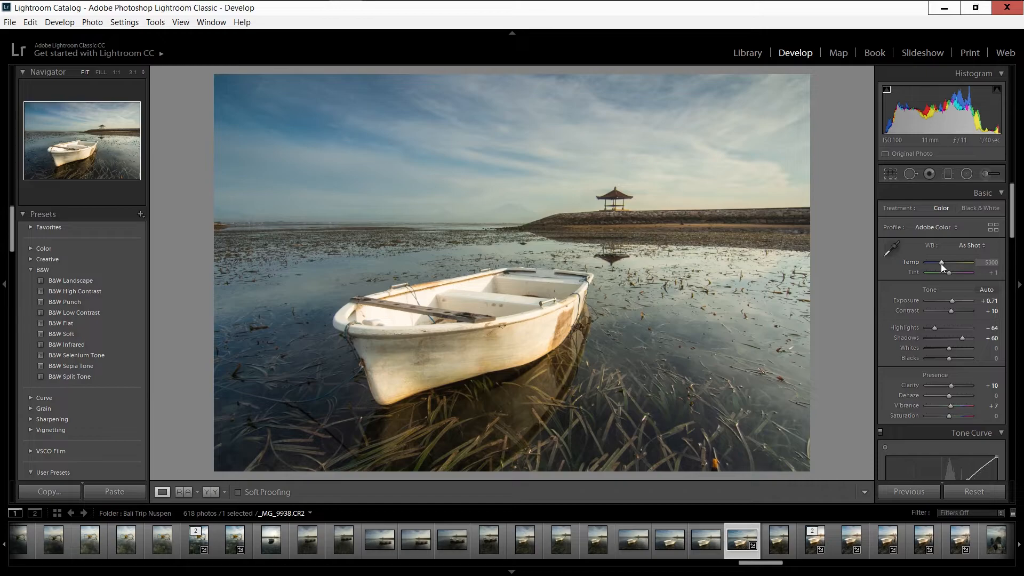
{"action": "mouse_move", "coordinate": [941, 263]}
{"action": "left_mouse_down"}
{"action": "mouse_move", "coordinate": [932, 263]}
{"action": "mouse_move", "coordinate": [966, 261]}
{"action": "mouse_move", "coordinate": [942, 261]}
{"action": "left_mouse_up"}
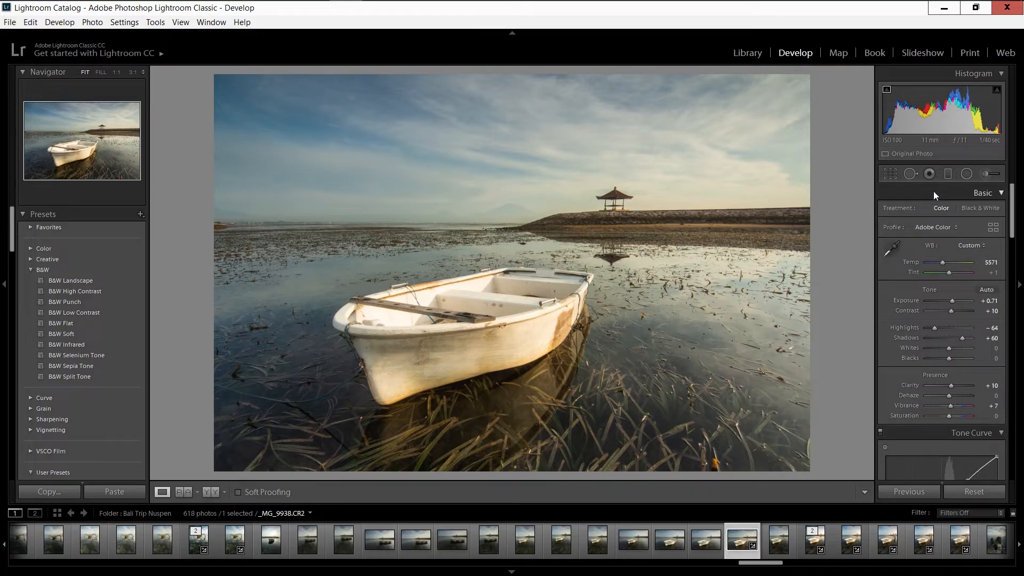
Add a tilted radial filter centred just beyond the photo's right edge near the horizon, stretched across the boat, with Shadows at 63
{"action": "left_click", "coordinate": [964, 176]}
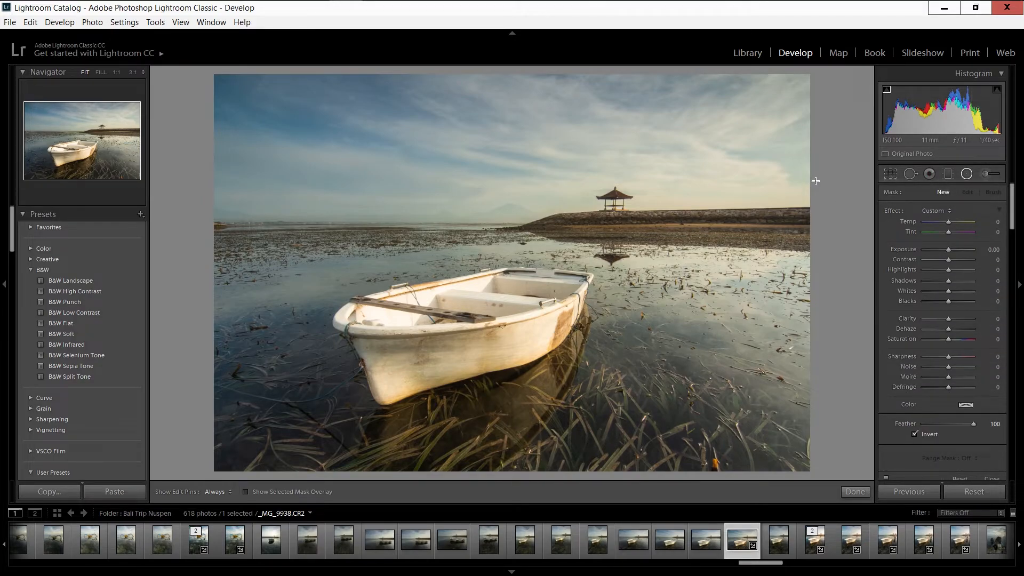
{"action": "left_click_drag", "start_coordinate": [826, 193], "coordinate": [528, 336]}
{"action": "left_click_drag", "start_coordinate": [542, 238], "coordinate": [555, 345]}
{"action": "left_click_drag", "start_coordinate": [678, 248], "coordinate": [670, 258]}
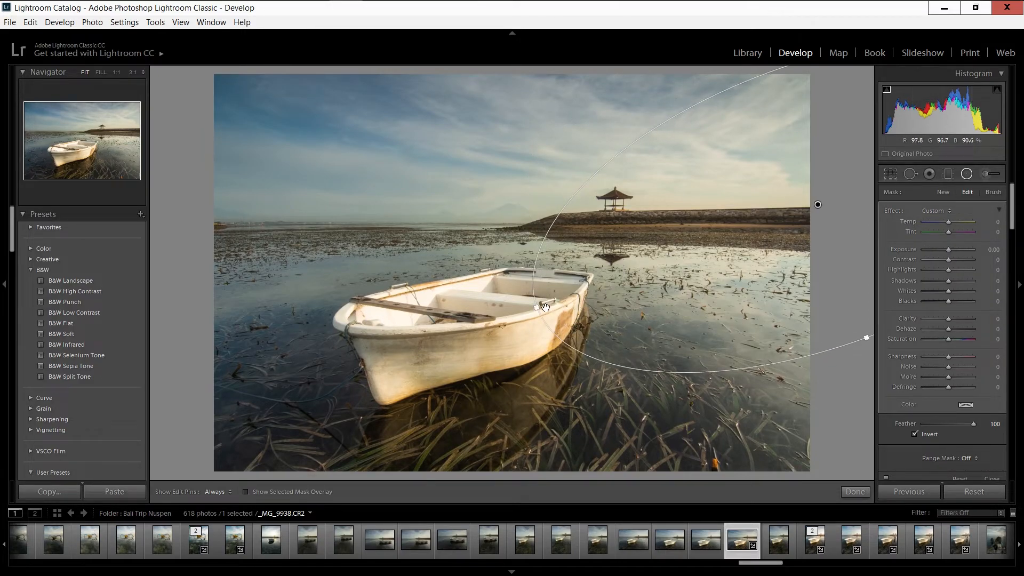
{"action": "left_click_drag", "start_coordinate": [536, 308], "coordinate": [412, 379]}
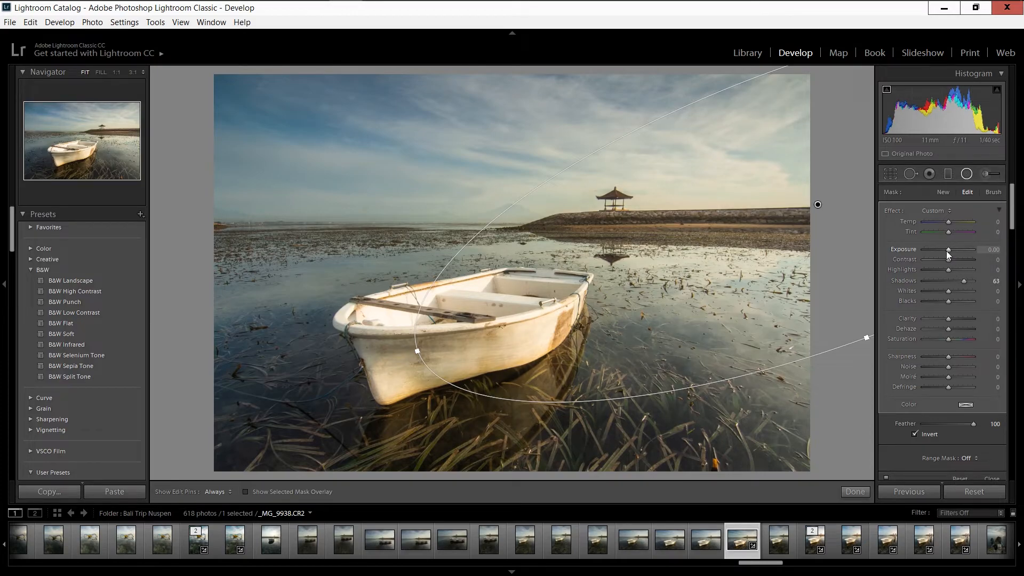
Set the radial filter's Exposure to 0.35, widen it towards the boat's bow and warm its Temp slightly
{"action": "left_click_drag", "start_coordinate": [946, 251], "coordinate": [948, 250]}
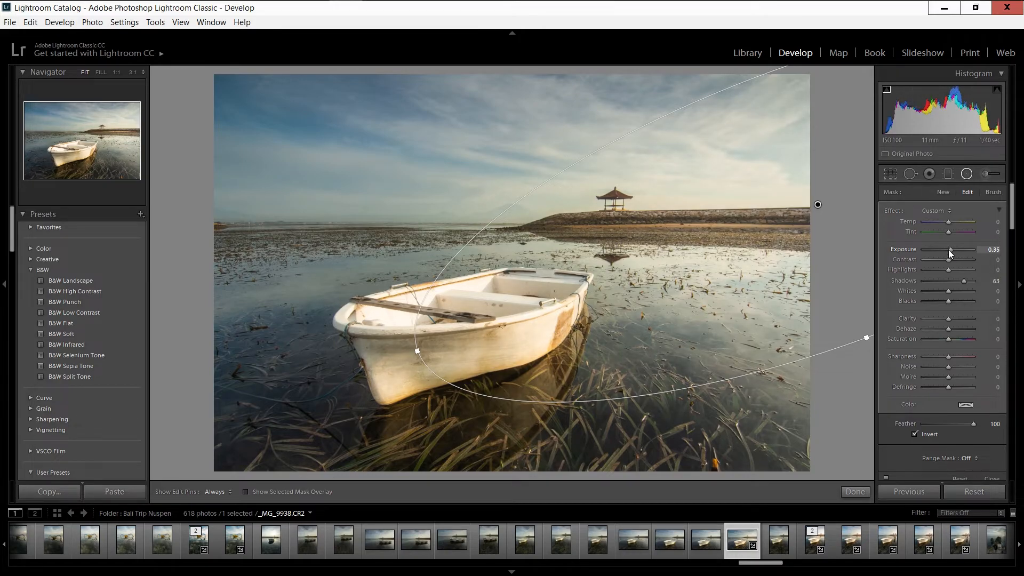
{"action": "left_click_drag", "start_coordinate": [420, 351], "coordinate": [385, 363]}
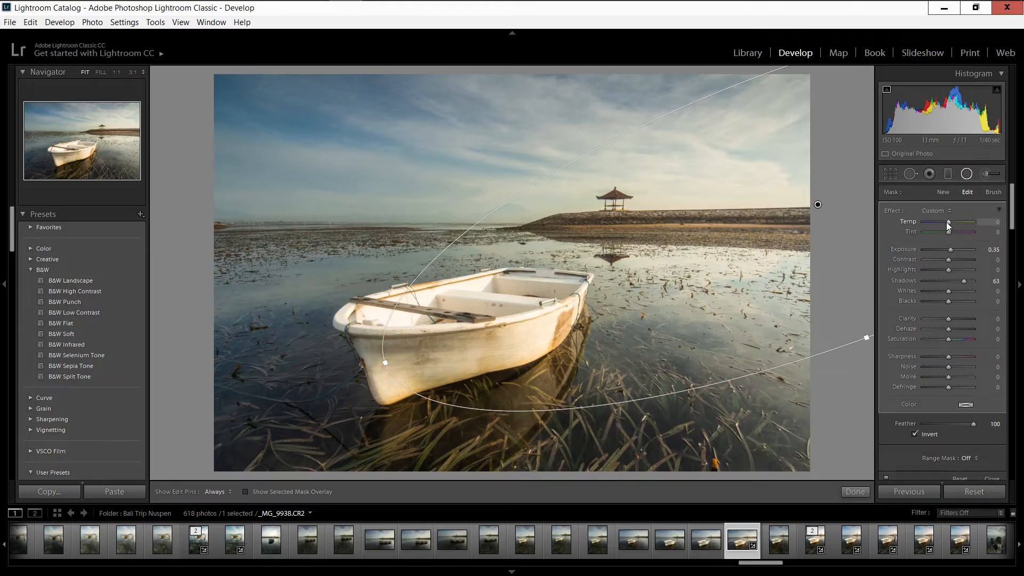
{"action": "left_click_drag", "start_coordinate": [946, 222], "coordinate": [948, 222]}
{"action": "left_click", "coordinate": [858, 491]}
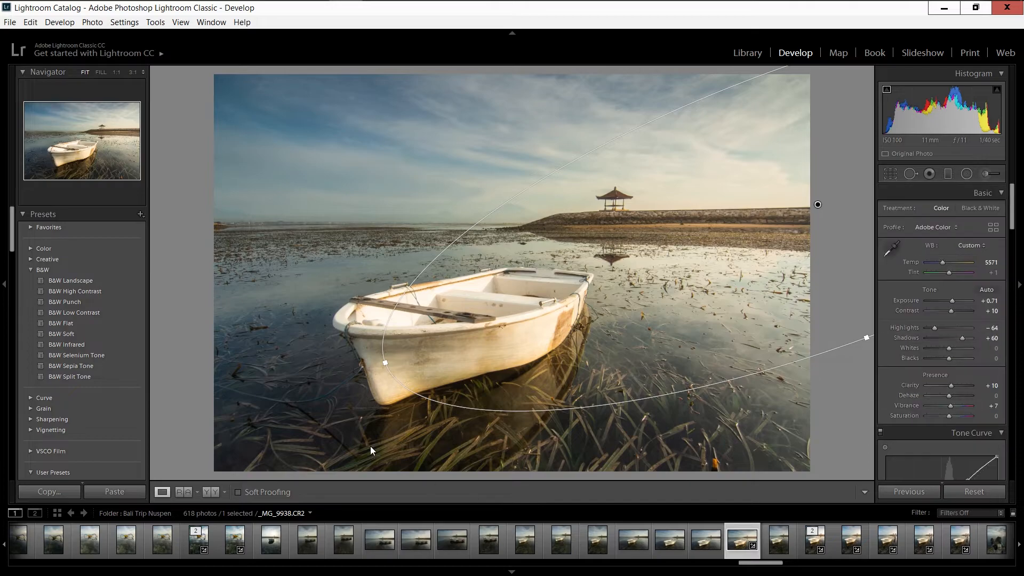
Set the Split Toning Highlights Saturation to 4 and adjust the Shadows Saturation and Hue for a subtle tint
{"action": "scroll", "coordinate": [890, 331], "scroll_direction": "down", "scroll_amount": 10}
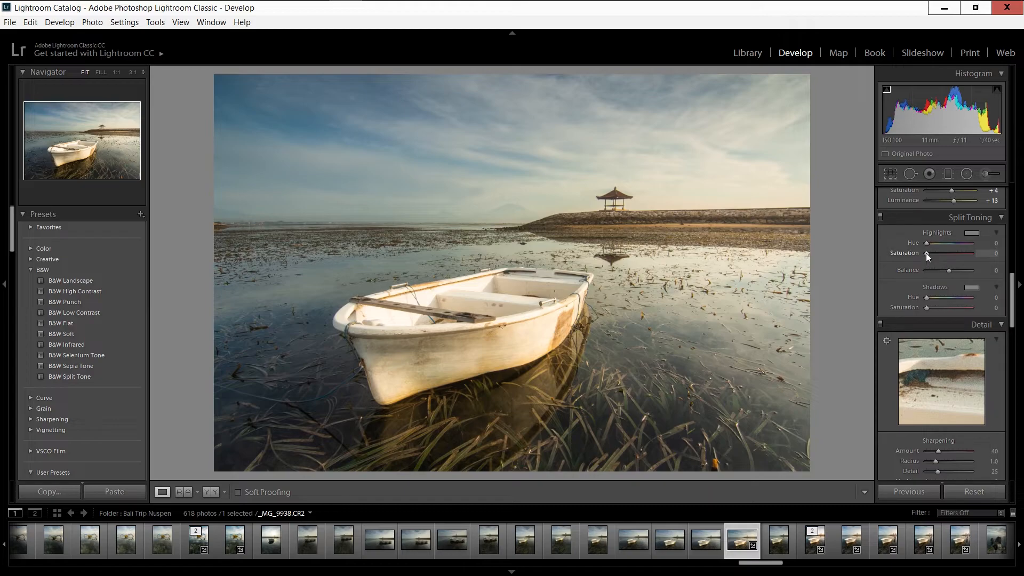
{"action": "left_click_drag", "start_coordinate": [925, 253], "coordinate": [928, 252]}
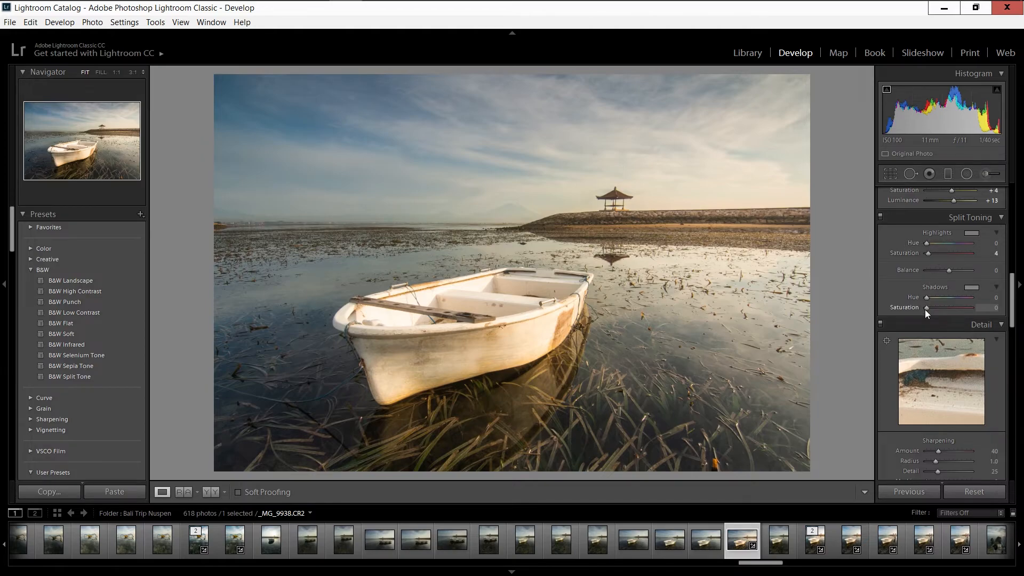
{"action": "left_click_drag", "start_coordinate": [925, 309], "coordinate": [949, 298]}
Set the boat photo's overall Exposure to +0.95 and Shadows to +57, and compare the before and after versions side by side
{"action": "left_click_drag", "start_coordinate": [1011, 307], "coordinate": [1013, 217]}
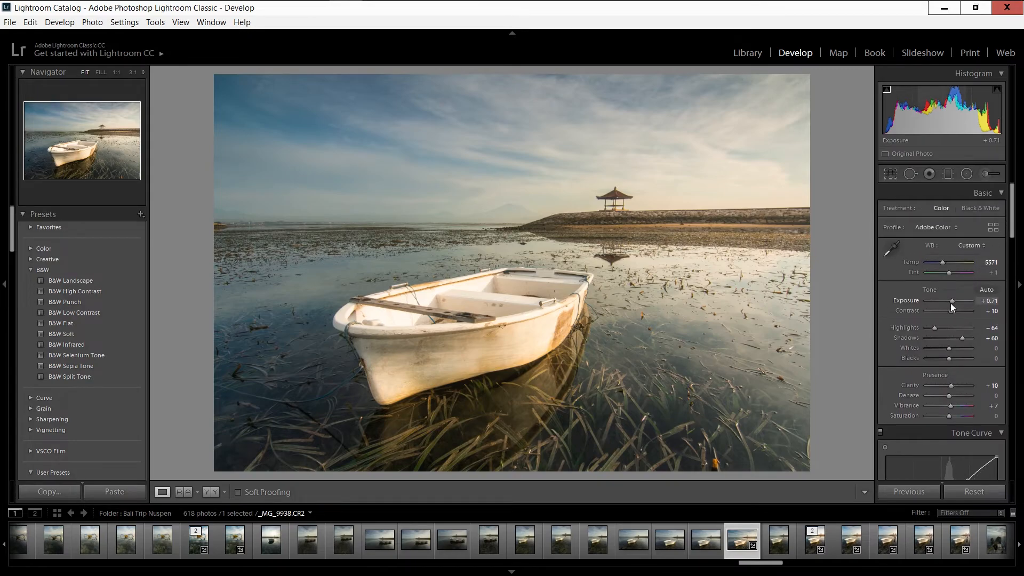
{"action": "left_click_drag", "start_coordinate": [950, 303], "coordinate": [951, 303]}
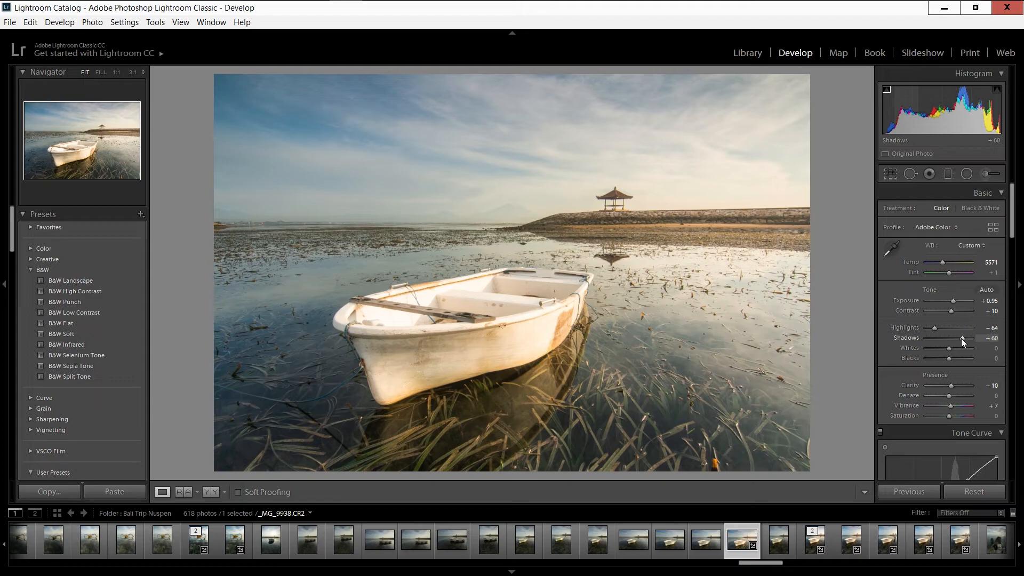
{"action": "mouse_move", "coordinate": [961, 338]}
{"action": "left_mouse_down"}
{"action": "mouse_move", "coordinate": [1014, 346]}
{"action": "mouse_move", "coordinate": [962, 345]}
{"action": "left_mouse_up"}
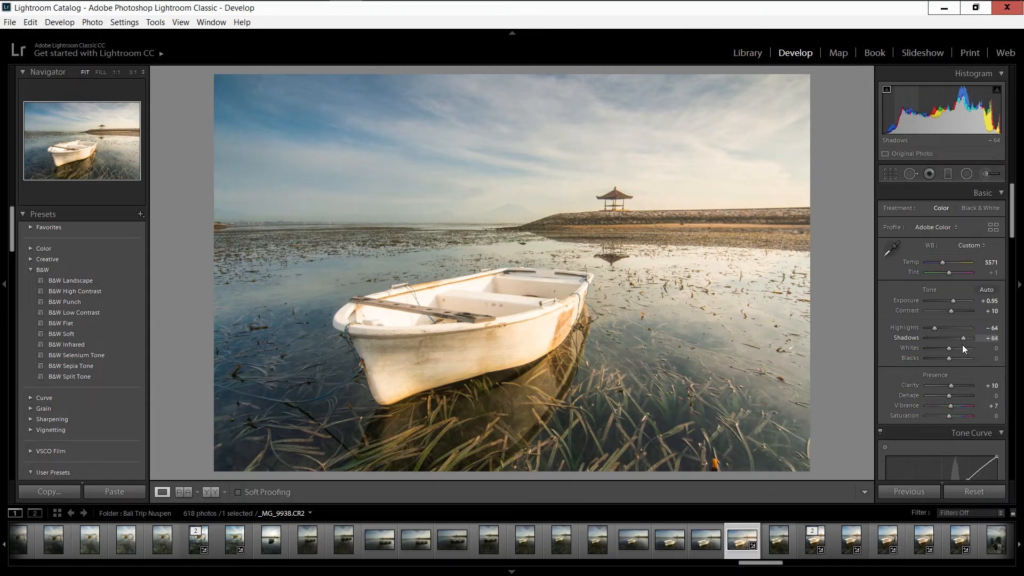
{"action": "left_click", "coordinate": [213, 493]}
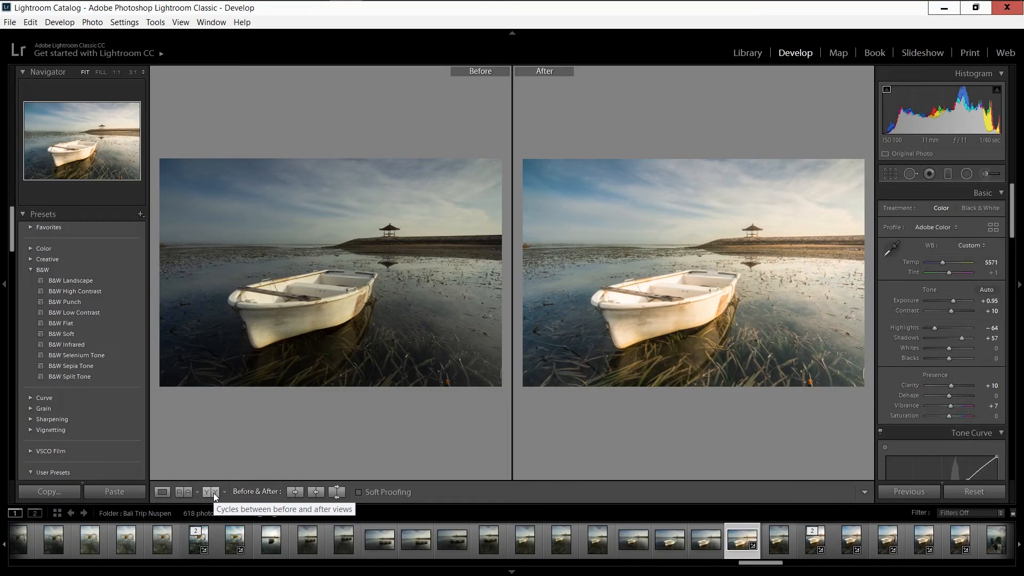
{"action": "left_click", "coordinate": [155, 491]}
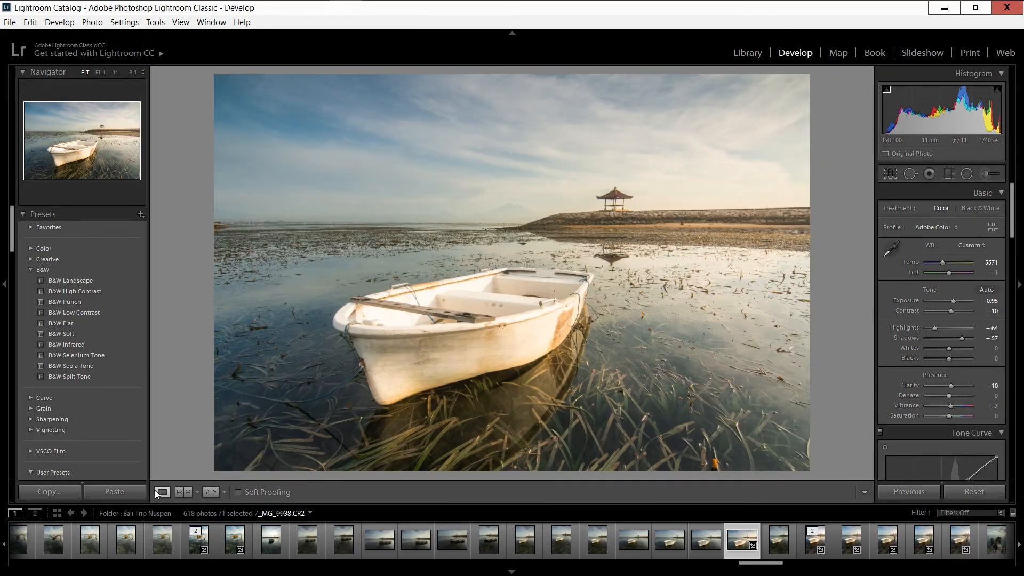